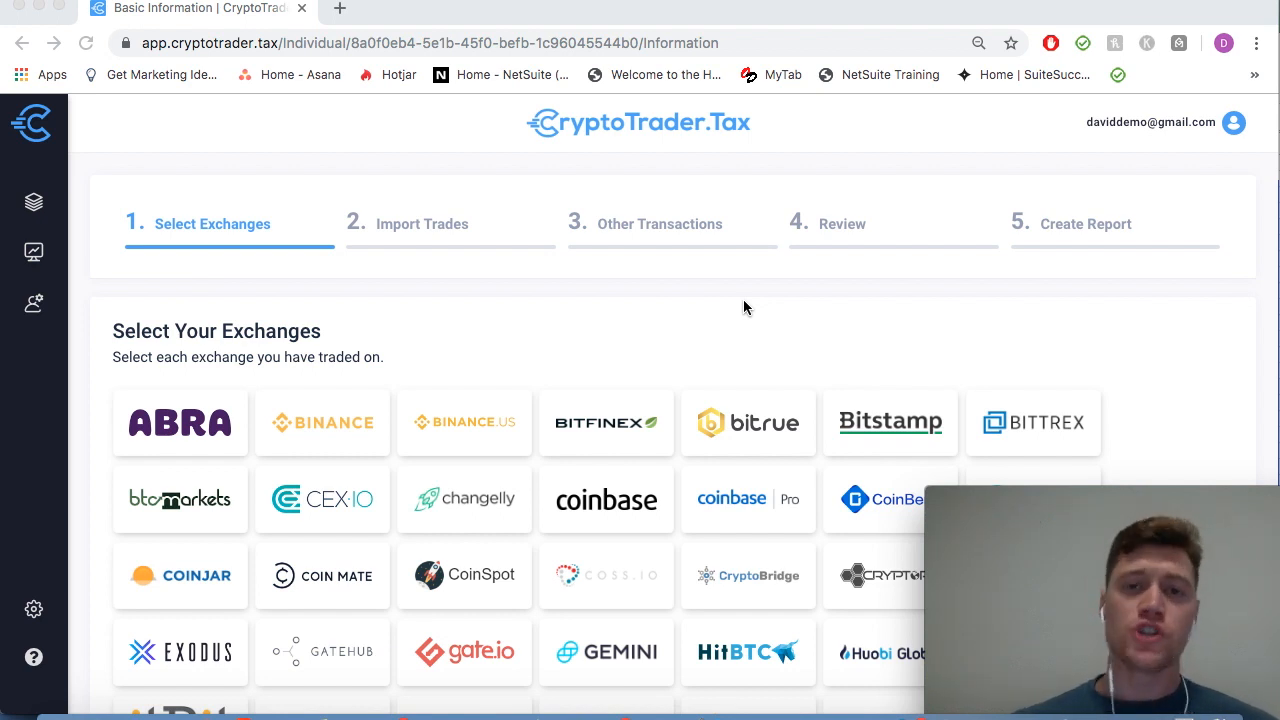
Step: Select Coinbase, Coinbase Pro and Binance as the exchanges traded on
scroll(743, 307, down, 5)
scroll(743, 307, up, 5)
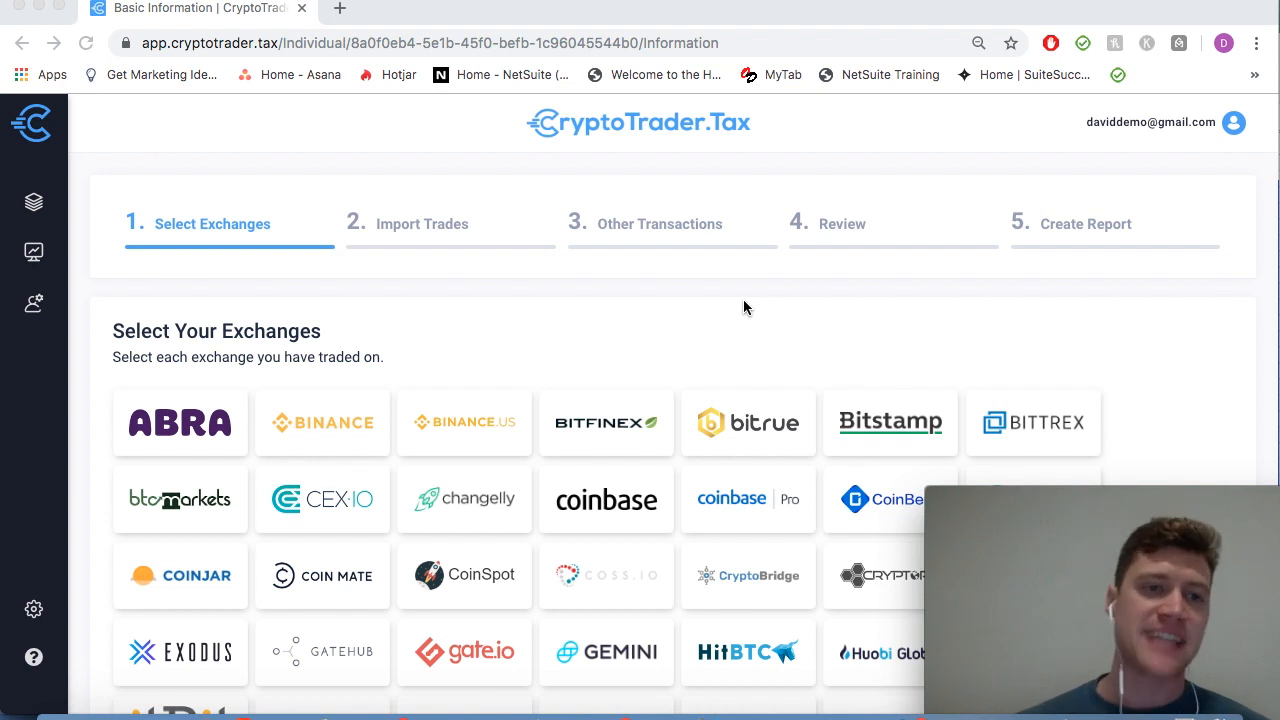
scroll(743, 300, down, 3)
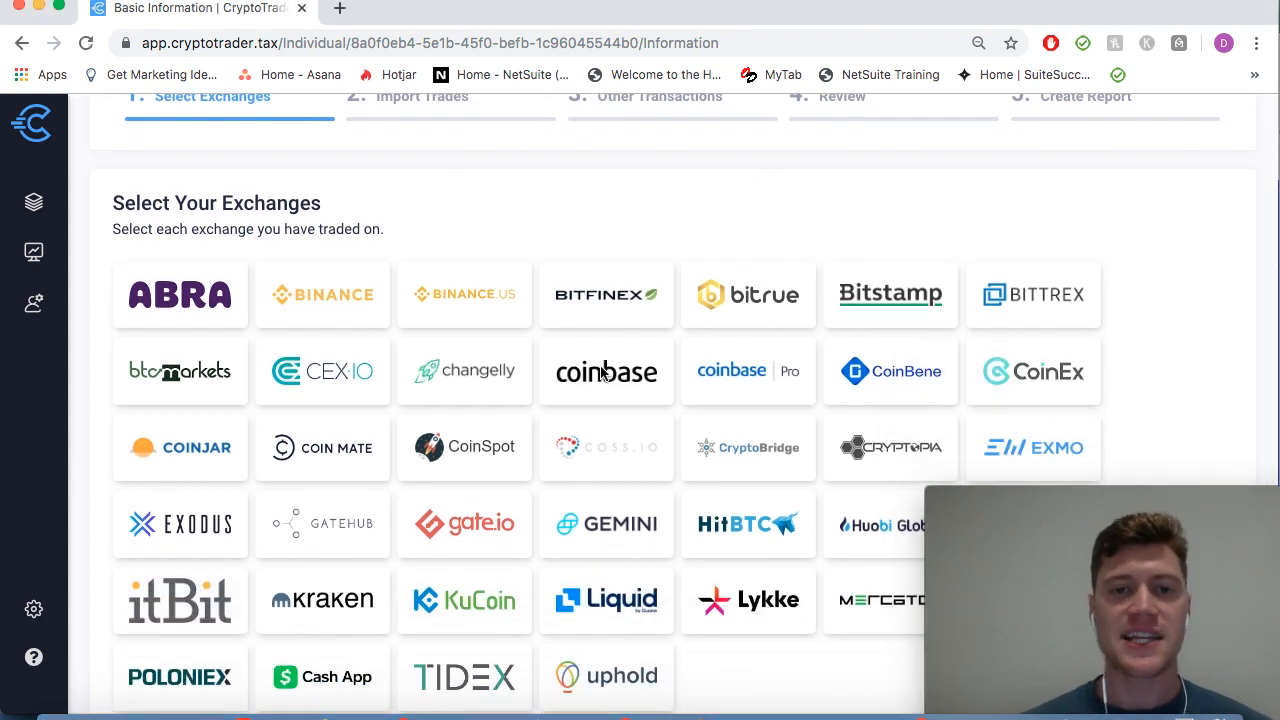
click(580, 378)
click(737, 378)
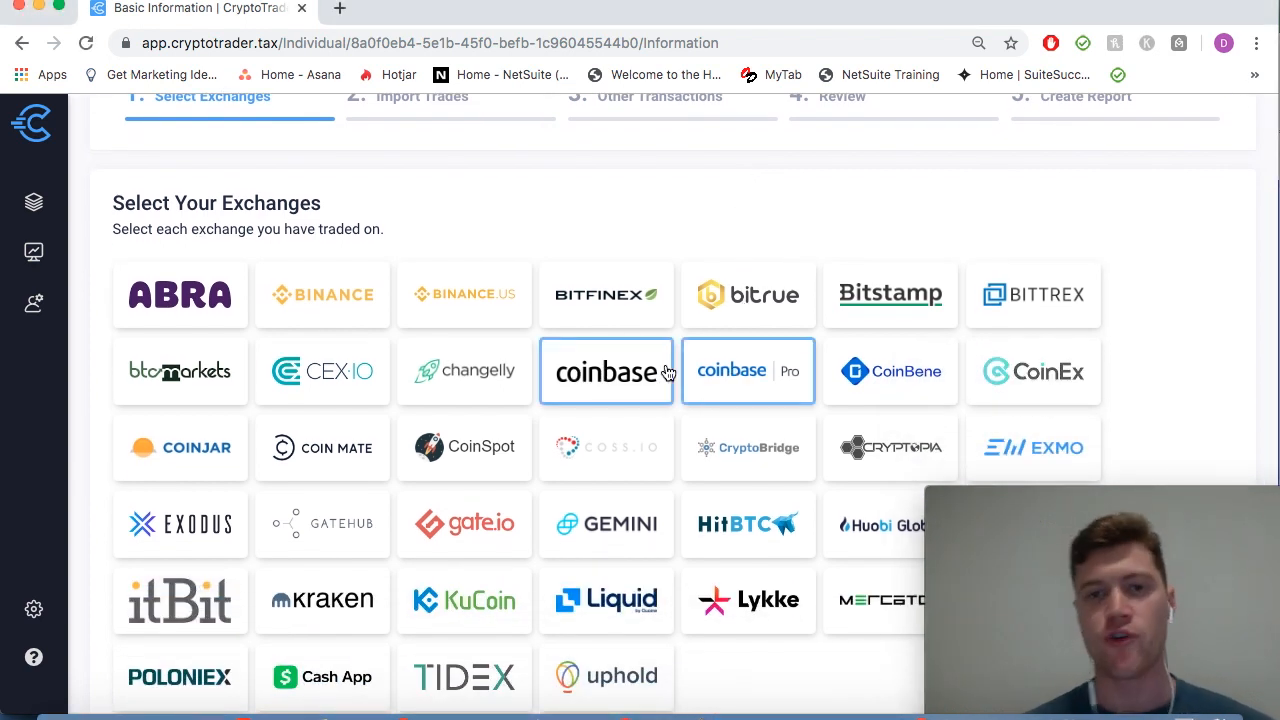
click(357, 306)
Step: Advance to step 2, Import Trades
scroll(466, 483, down, 2)
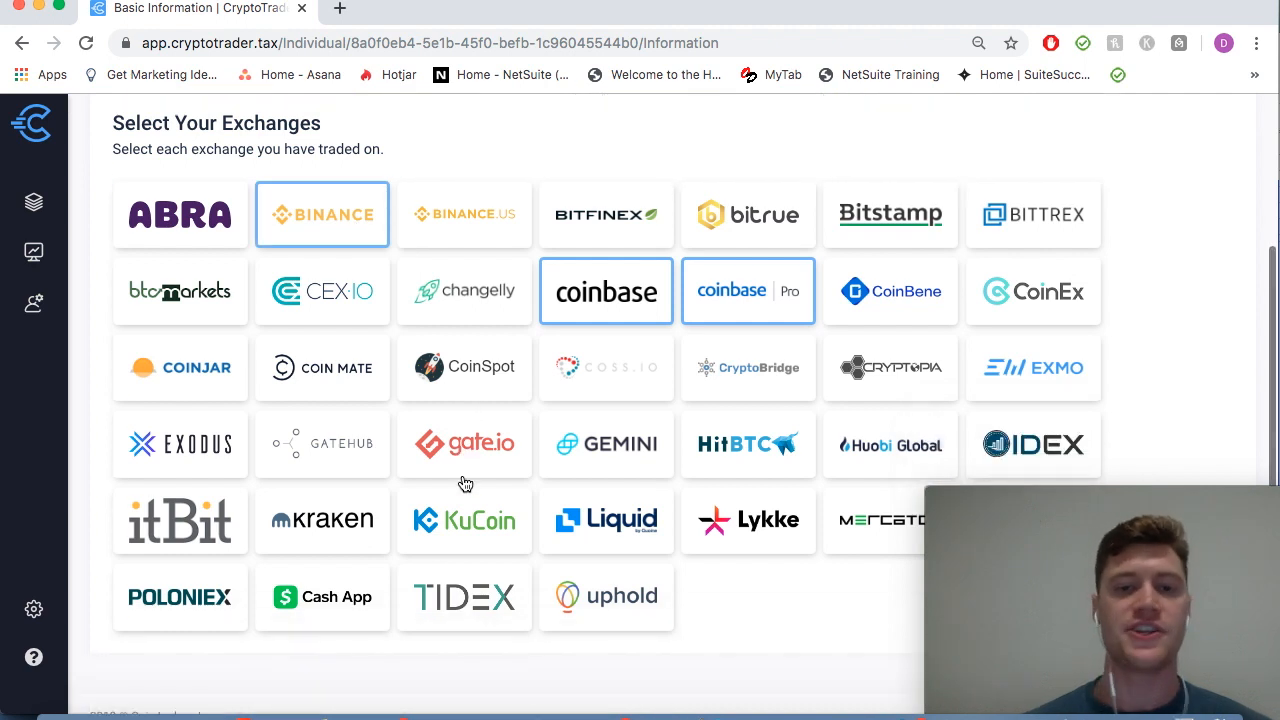
scroll(465, 484, up, 4)
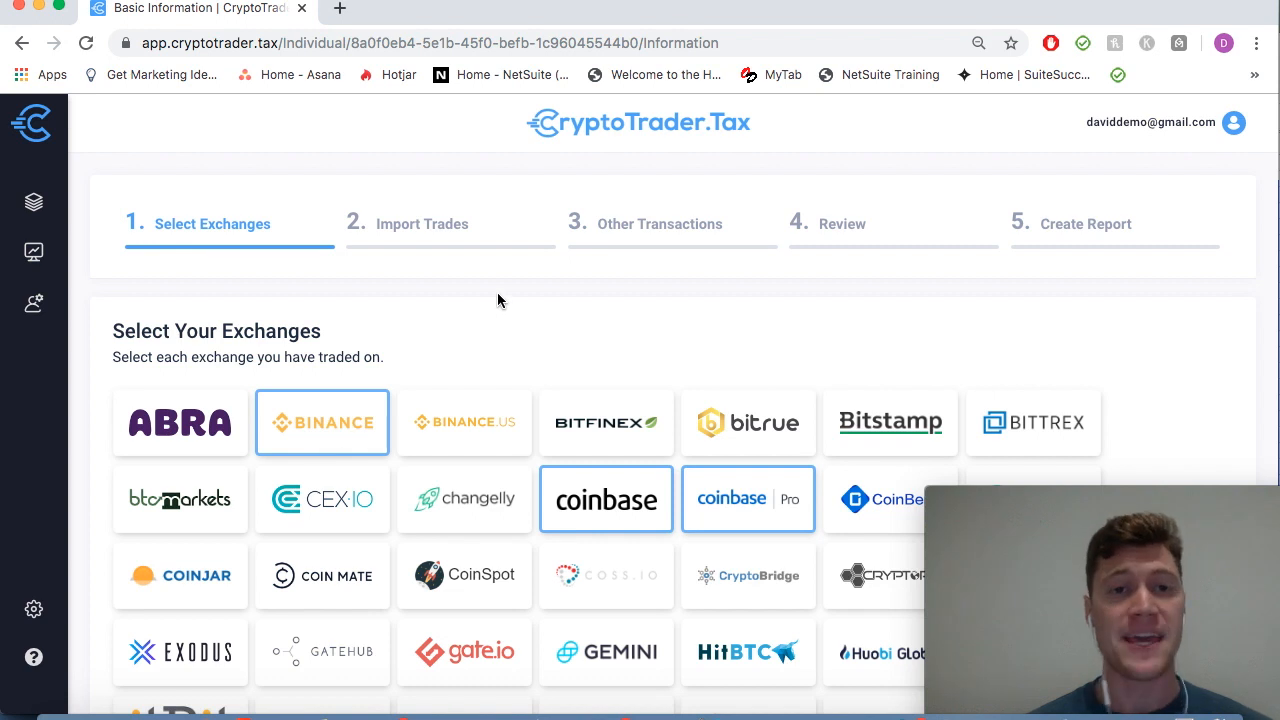
click(456, 241)
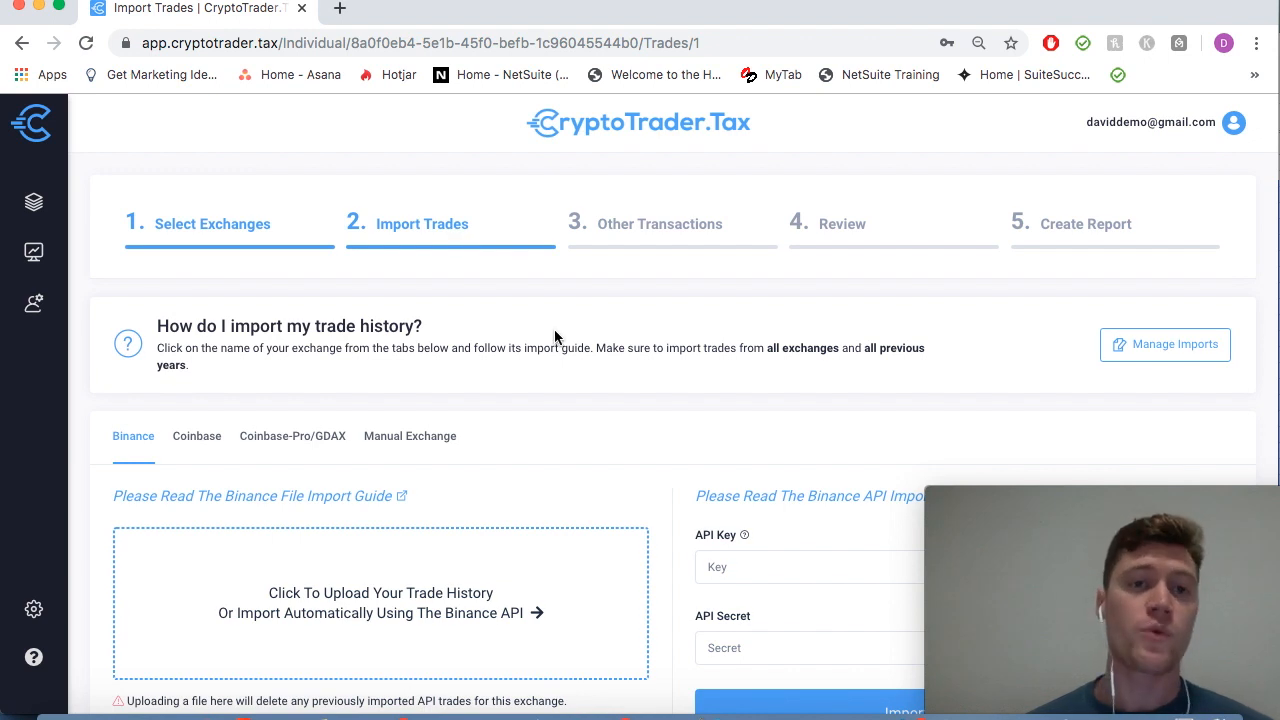
Step: Show the Coinbase import options
scroll(554, 330, down, 3)
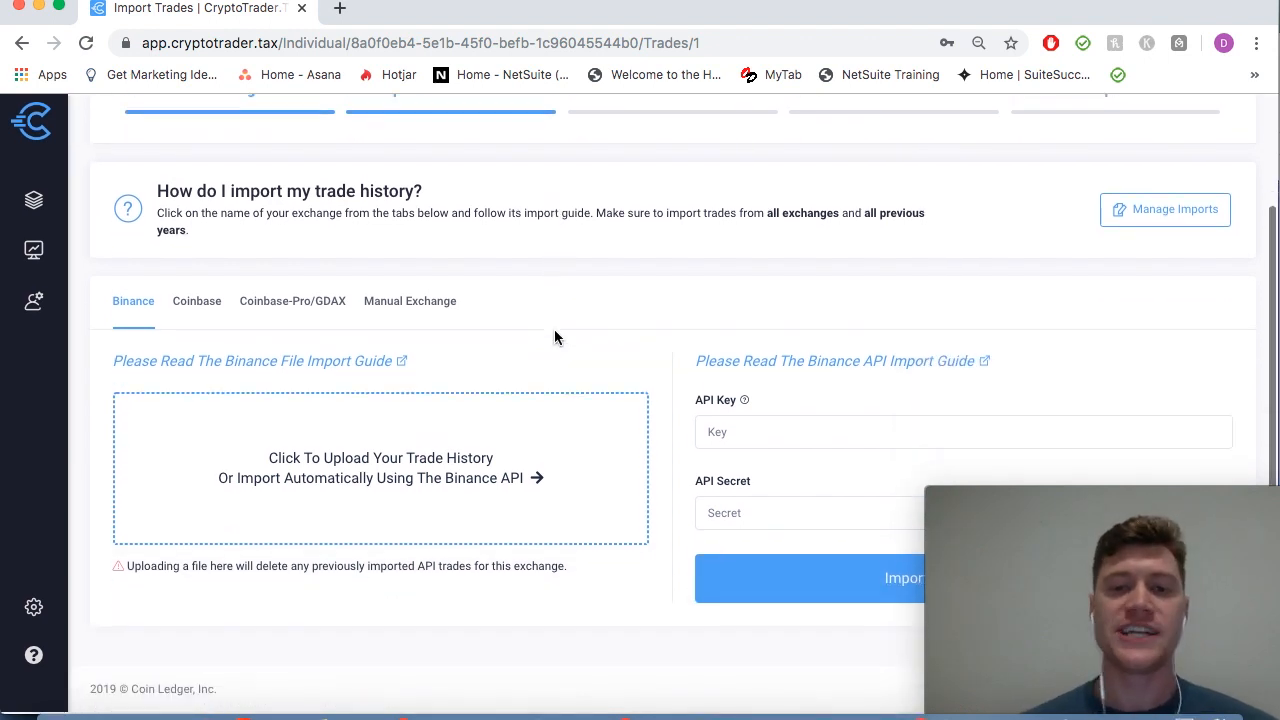
scroll(554, 330, up, 3)
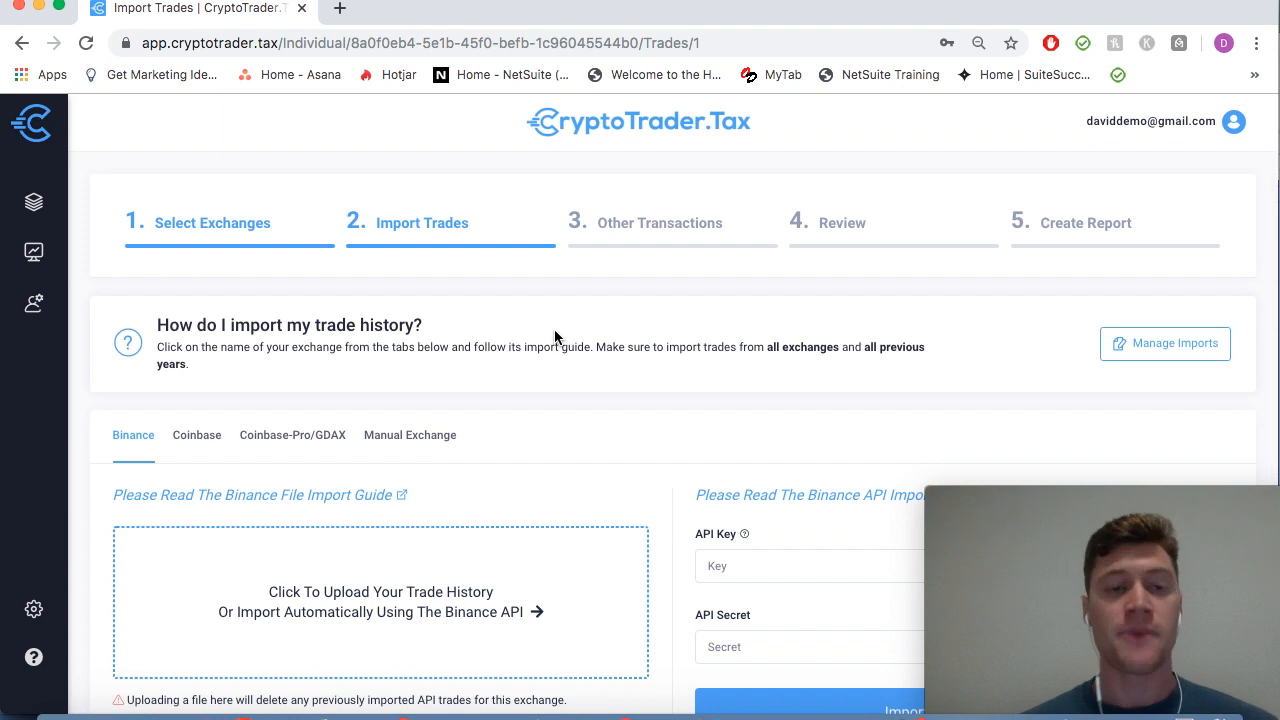
scroll(554, 330, down, 1)
scroll(554, 337, down, 2)
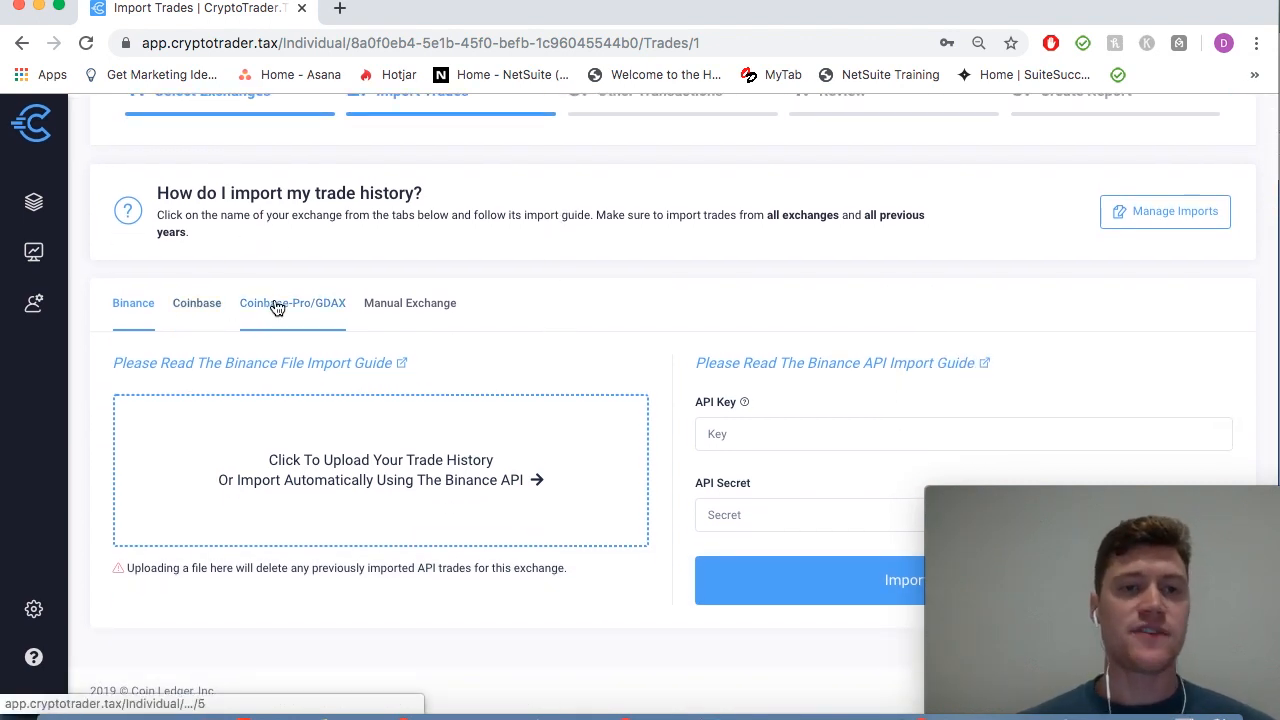
click(193, 314)
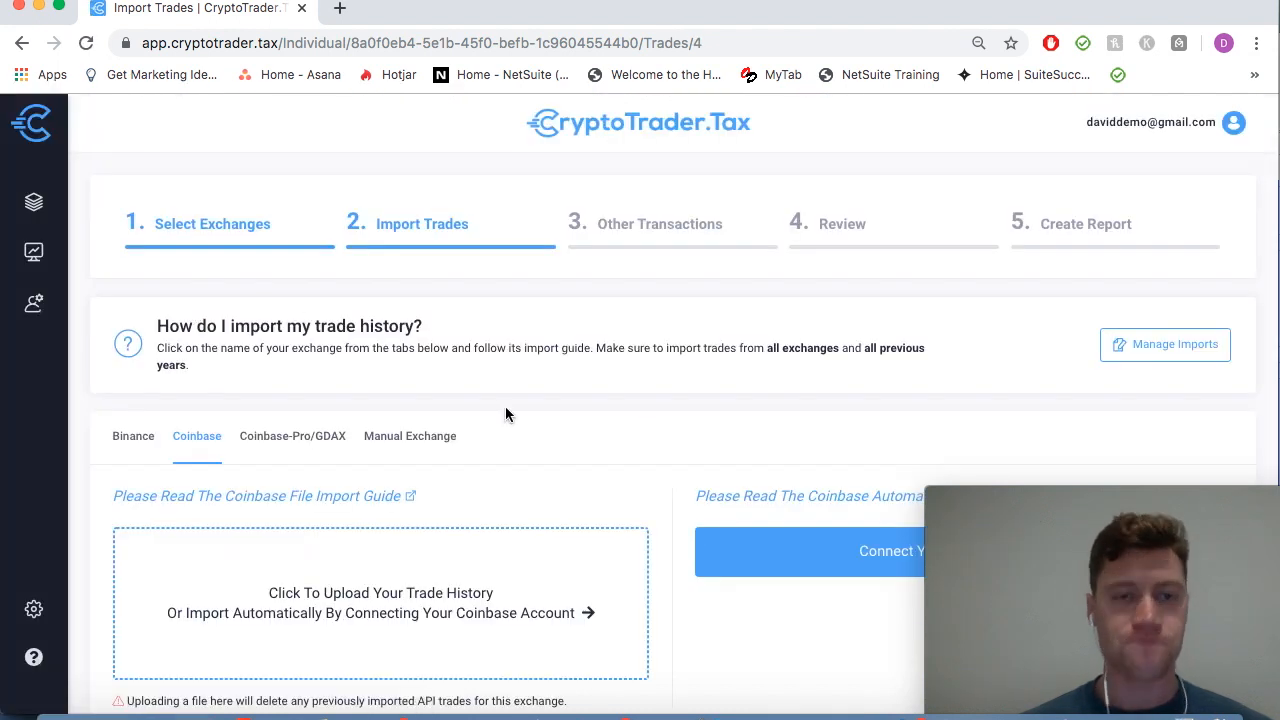
Step: Start a Coinbase trade history file upload, then cancel the file selection
scroll(507, 417, down, 2)
scroll(507, 417, down, 1)
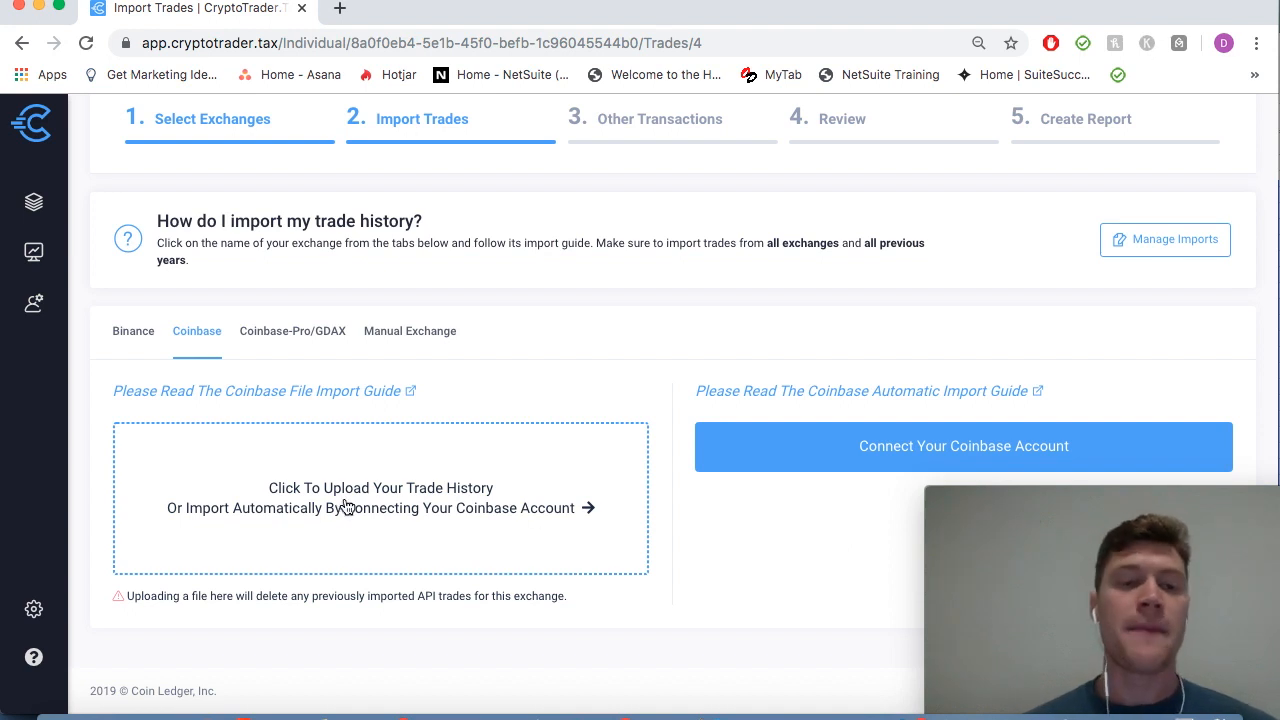
click(288, 507)
click(970, 420)
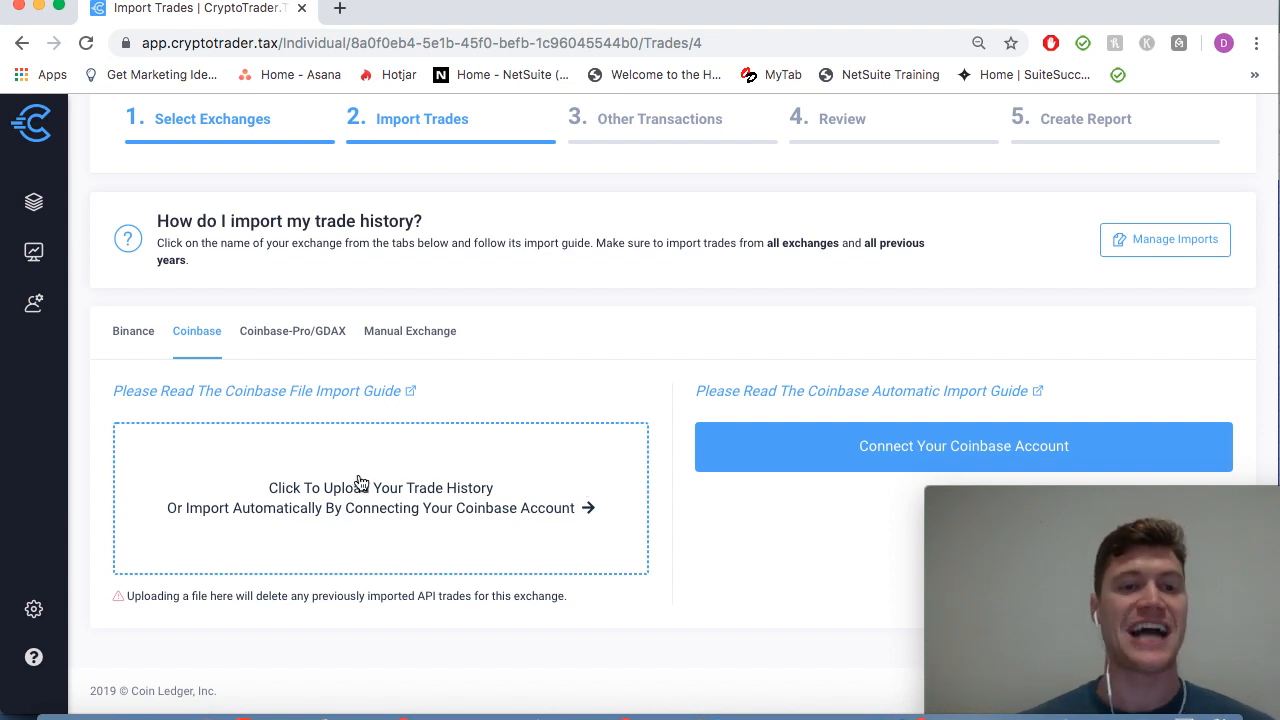
Step: Open the Coinbase File Import Guide in a new tab
scroll(481, 398, up, 1)
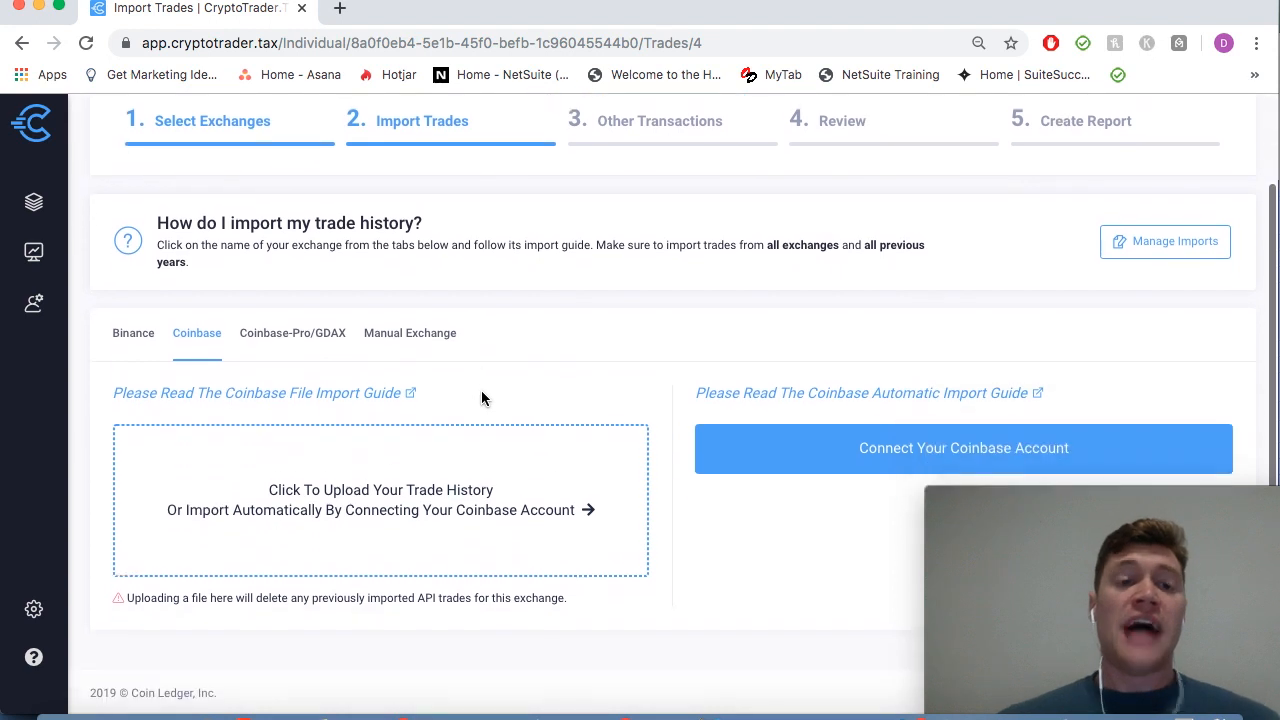
scroll(481, 398, down, 1)
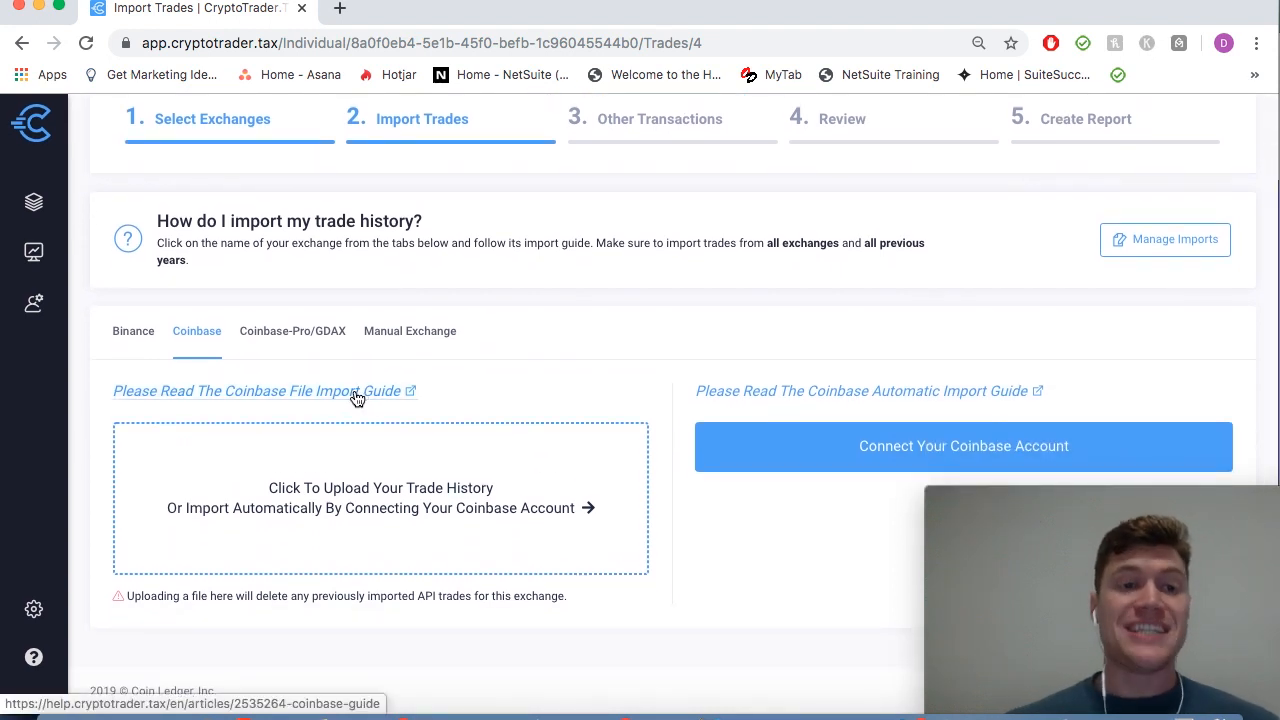
click(323, 391)
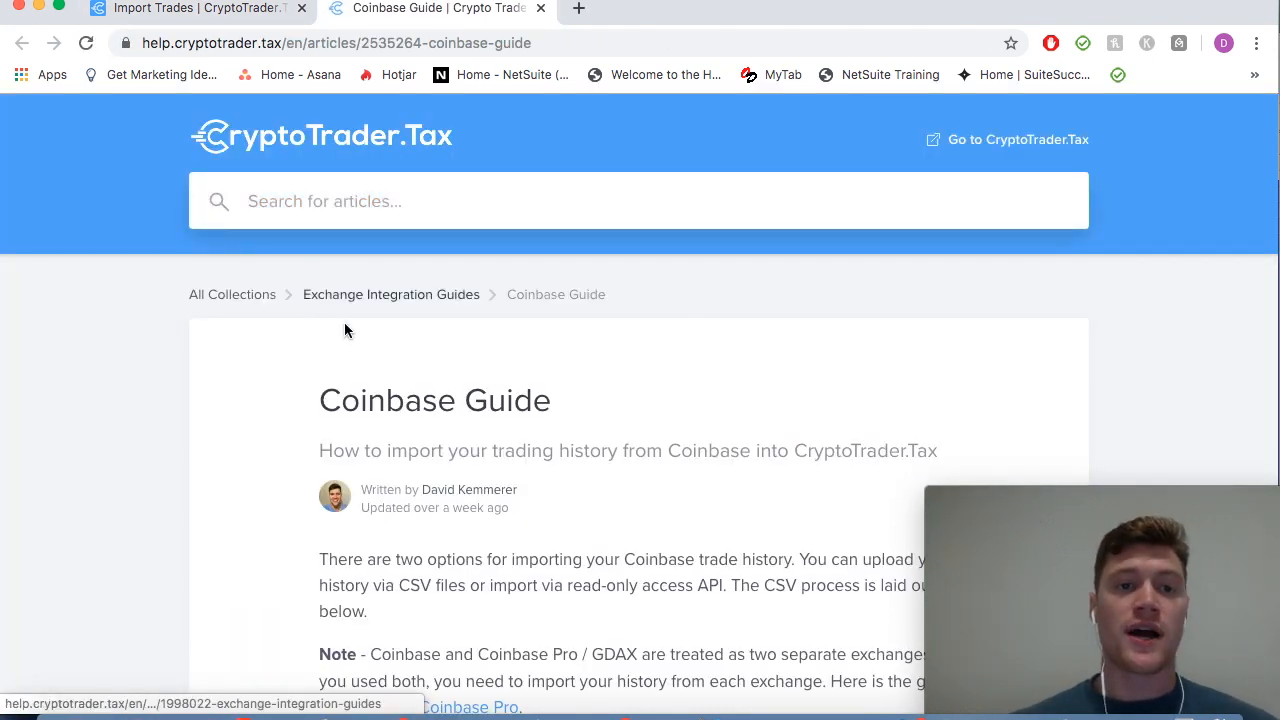
Step: Read through the Coinbase Guide article and close it
scroll(171, 450, down, 5)
scroll(171, 455, down, 10)
scroll(171, 455, down, 7)
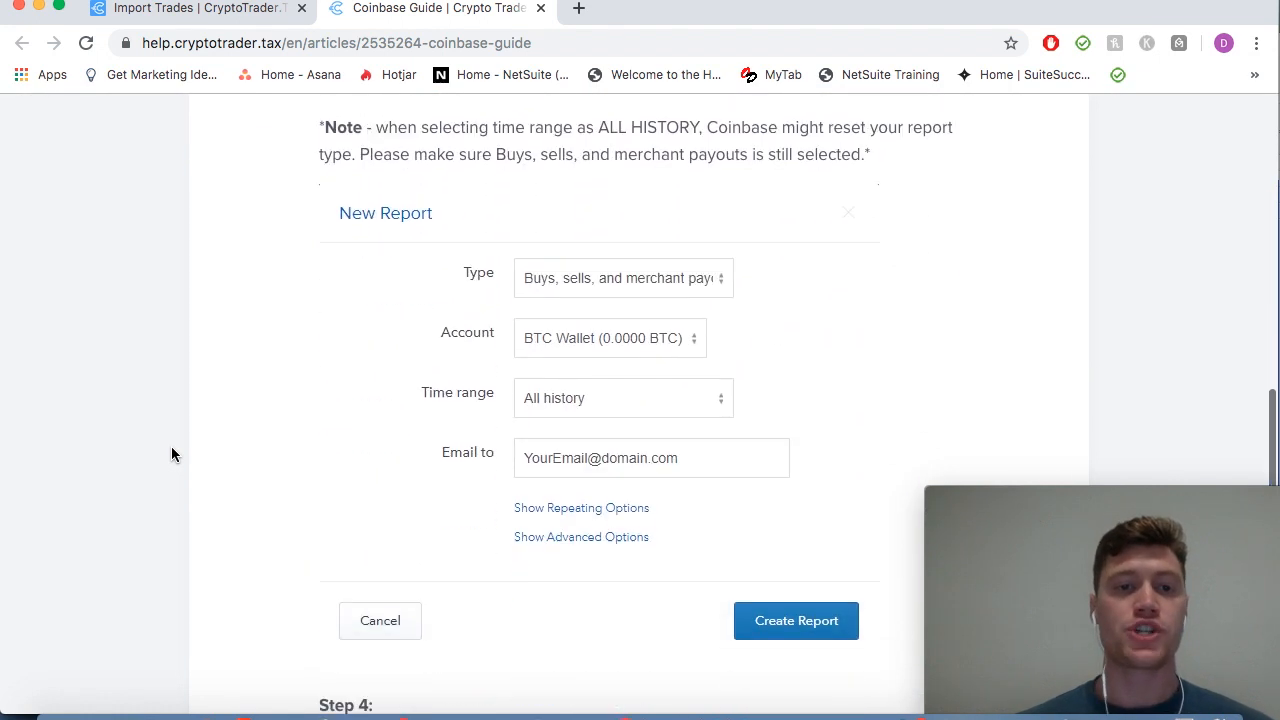
click(541, 8)
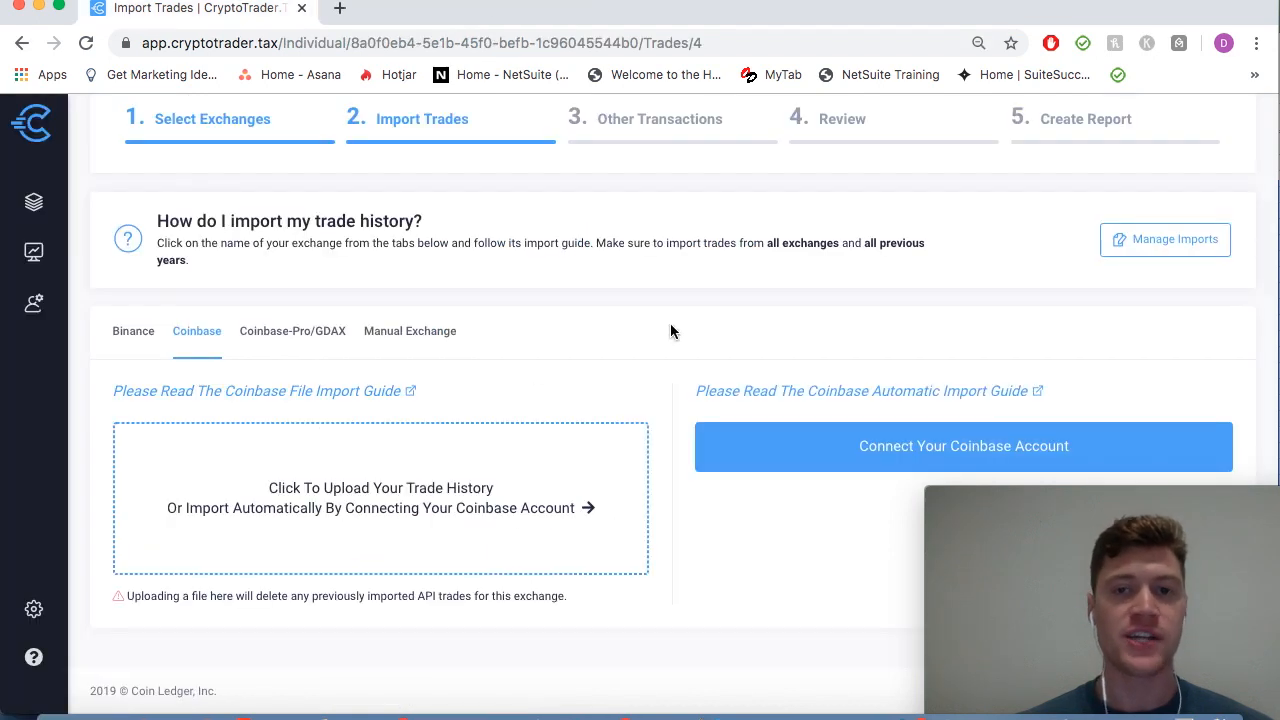
Step: Read the Coinbase Automatic Import Guide, then connect the Coinbase account for automatic import
click(849, 395)
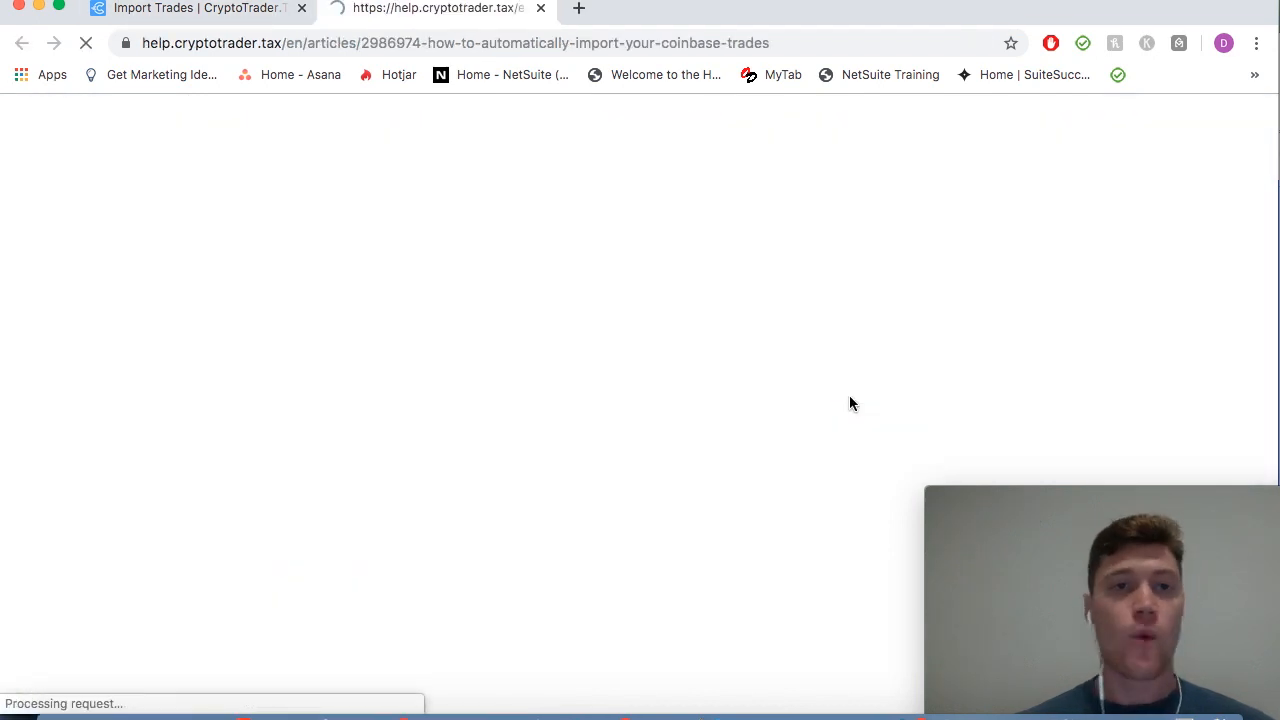
scroll(252, 489, down, 10)
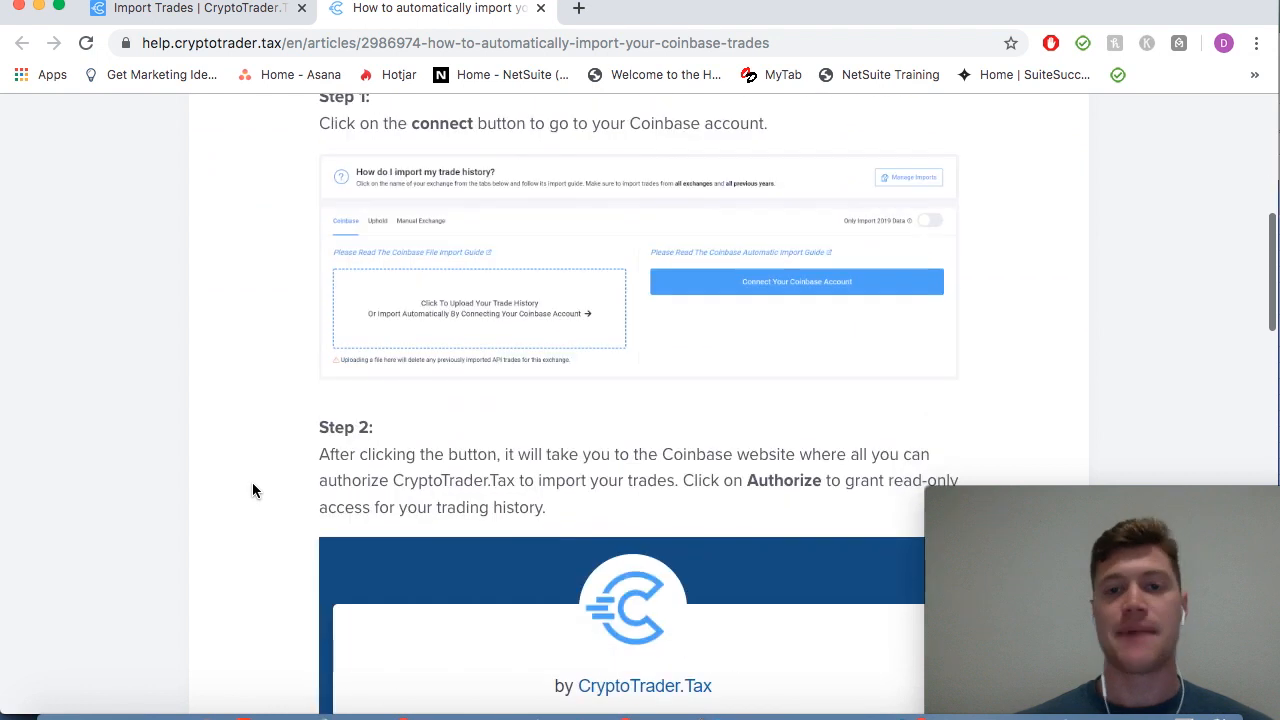
scroll(252, 489, down, 4)
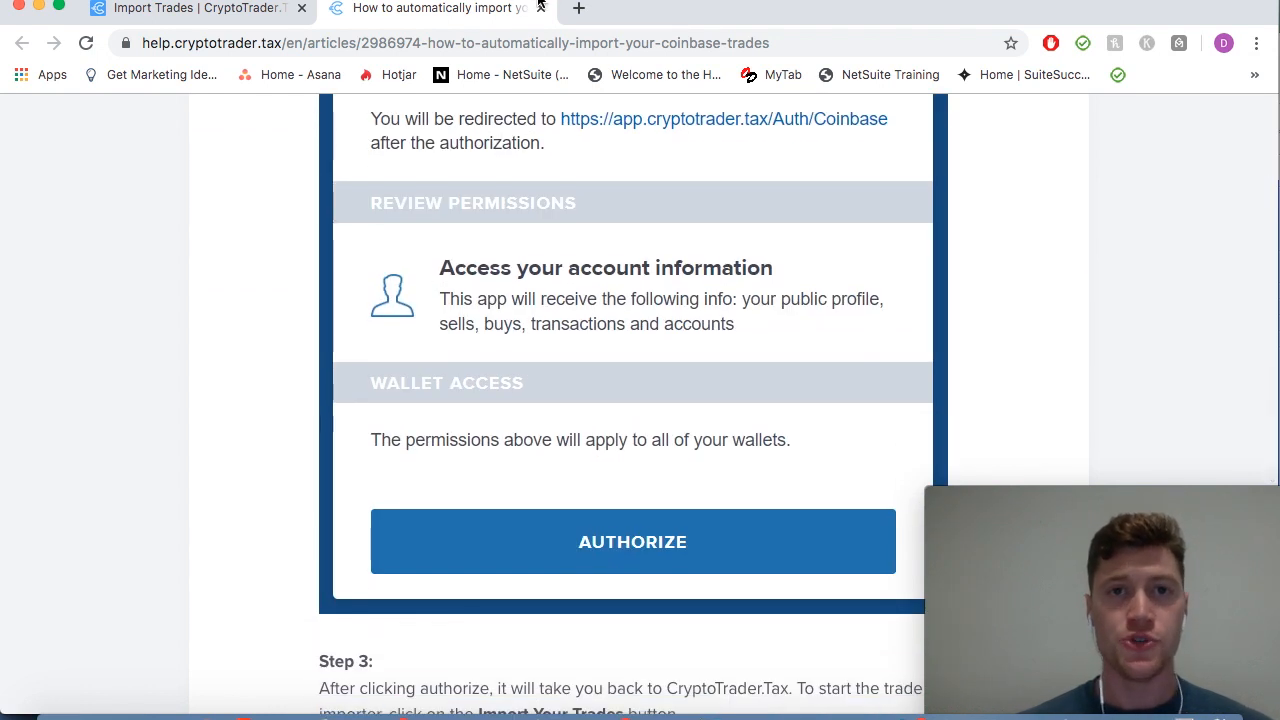
click(540, 9)
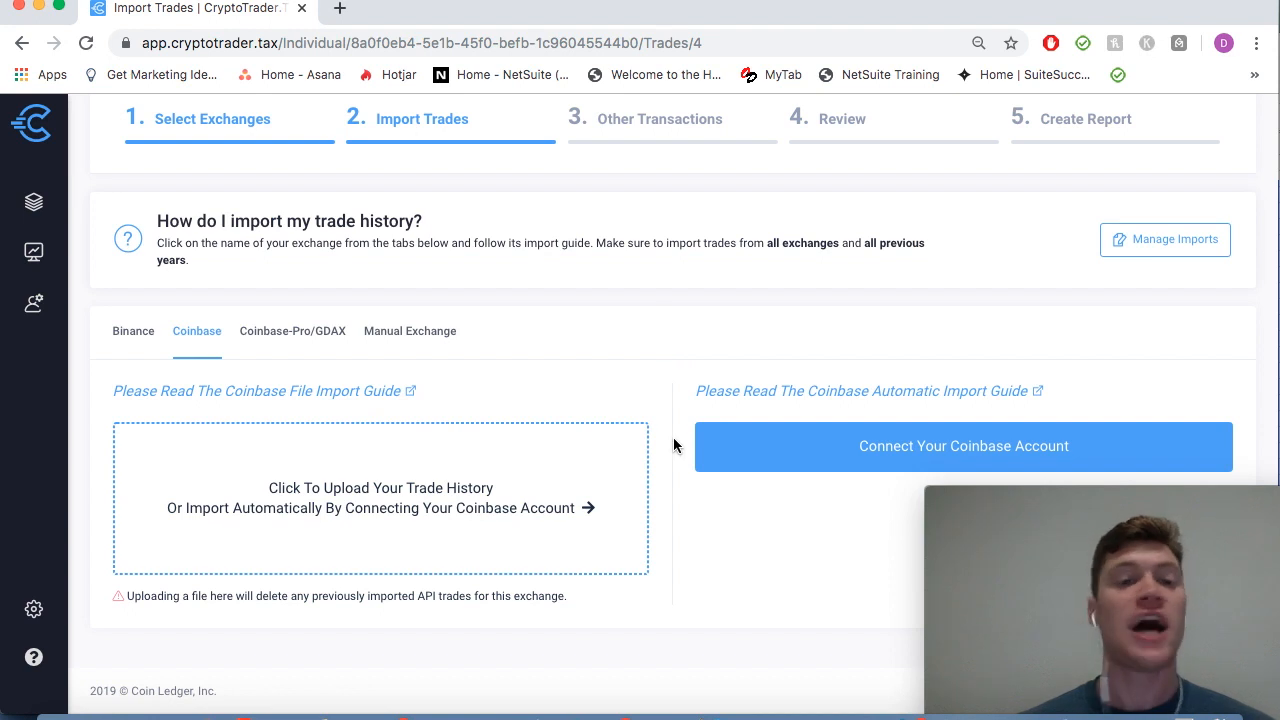
click(783, 462)
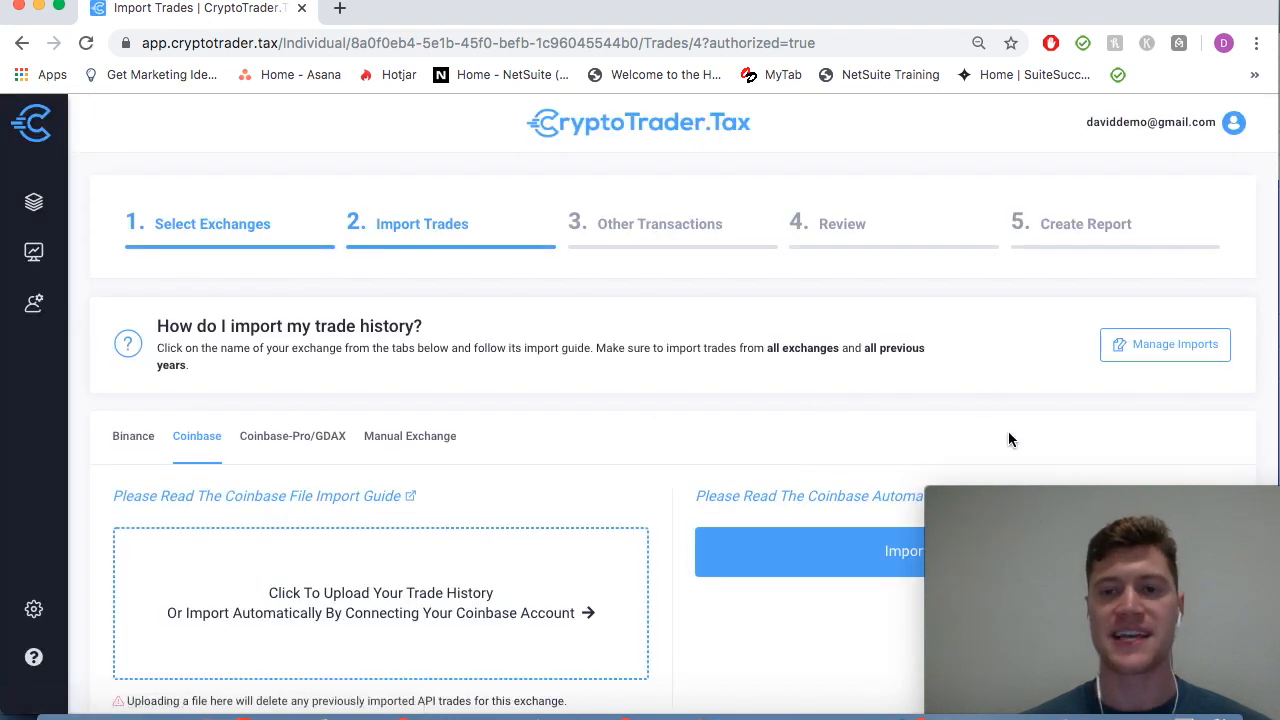
Step: Import the Coinbase trades, accept the 19 imported trades, and switch to Coinbase-Pro/GDAX
drag(1017, 499, 1017, 616)
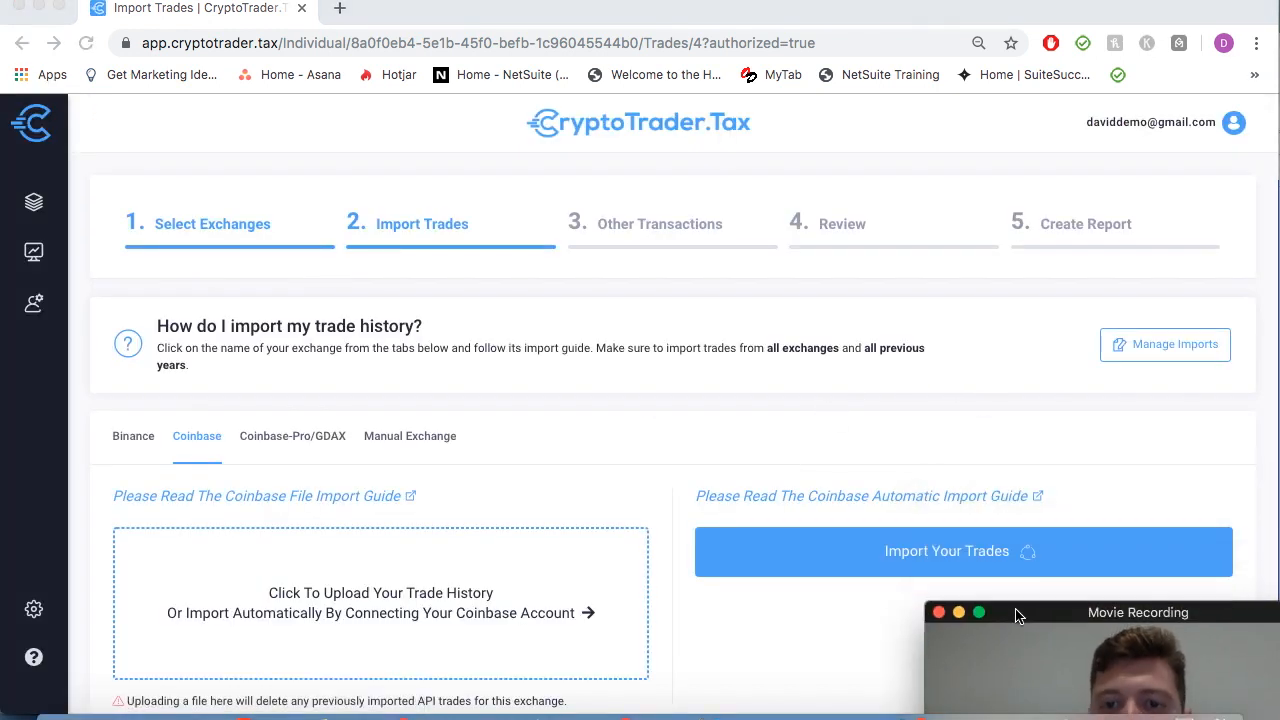
click(898, 562)
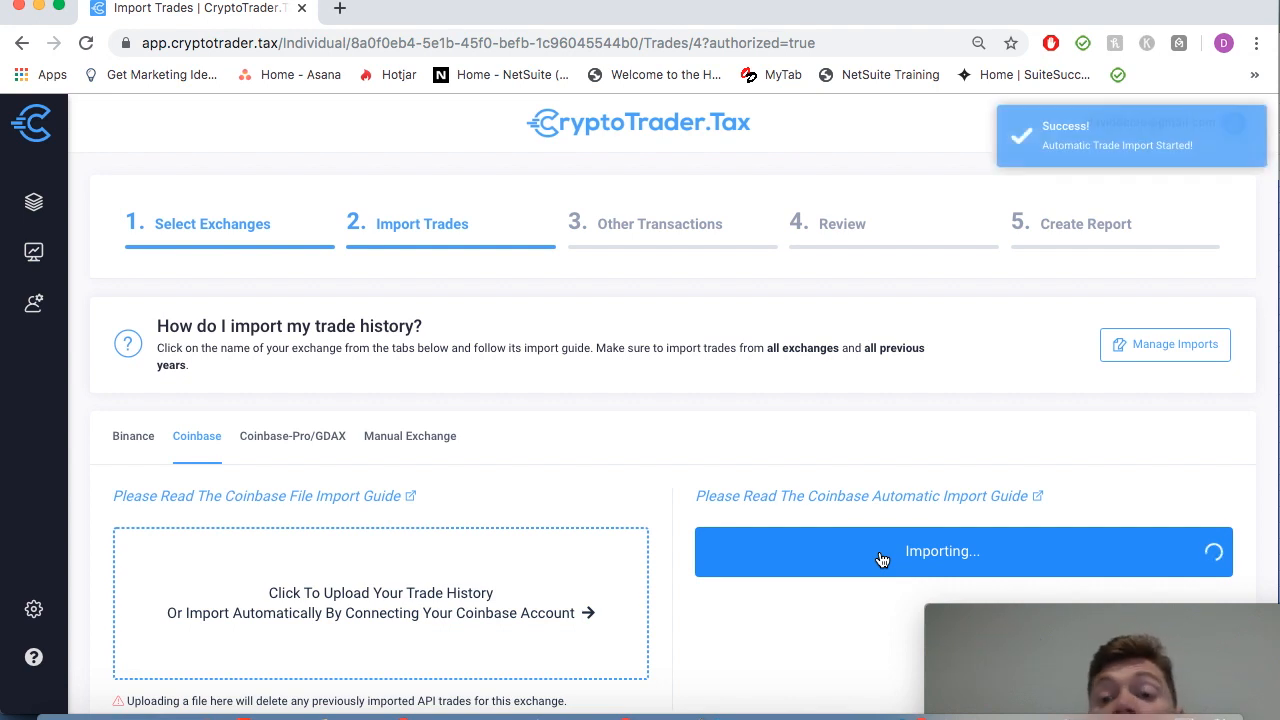
scroll(661, 455, down, 2)
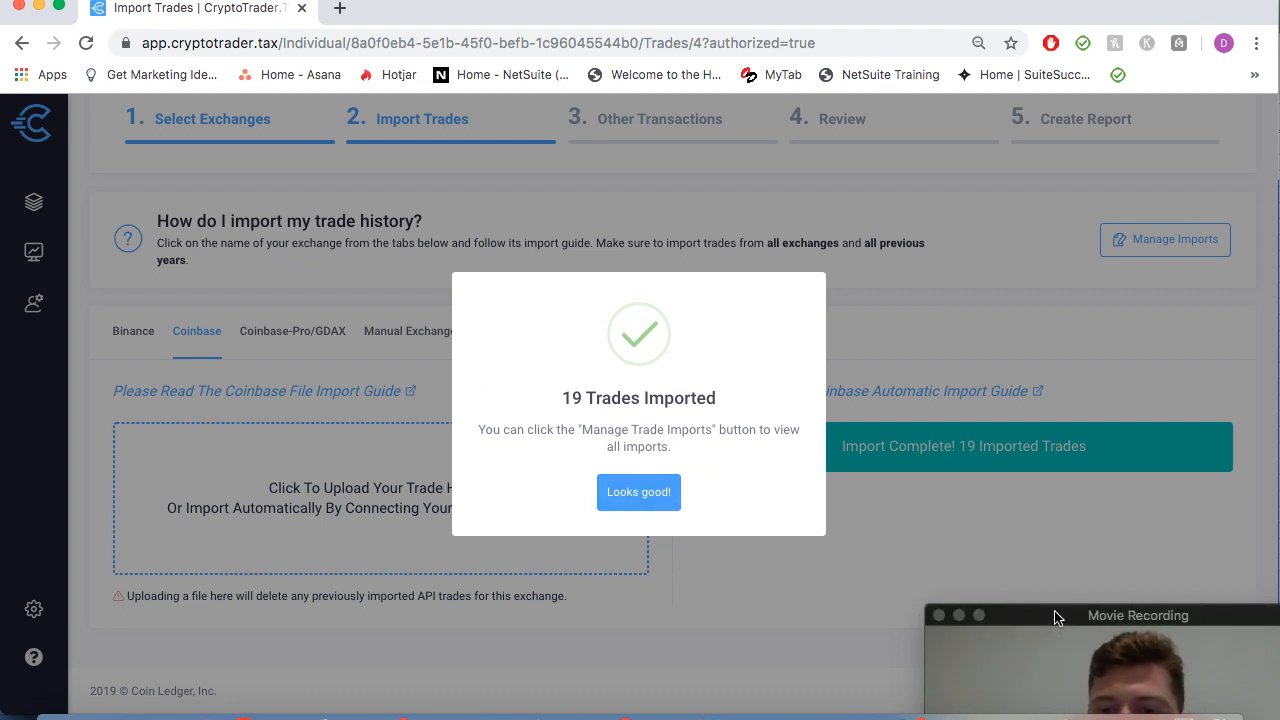
drag(1050, 618, 1035, 494)
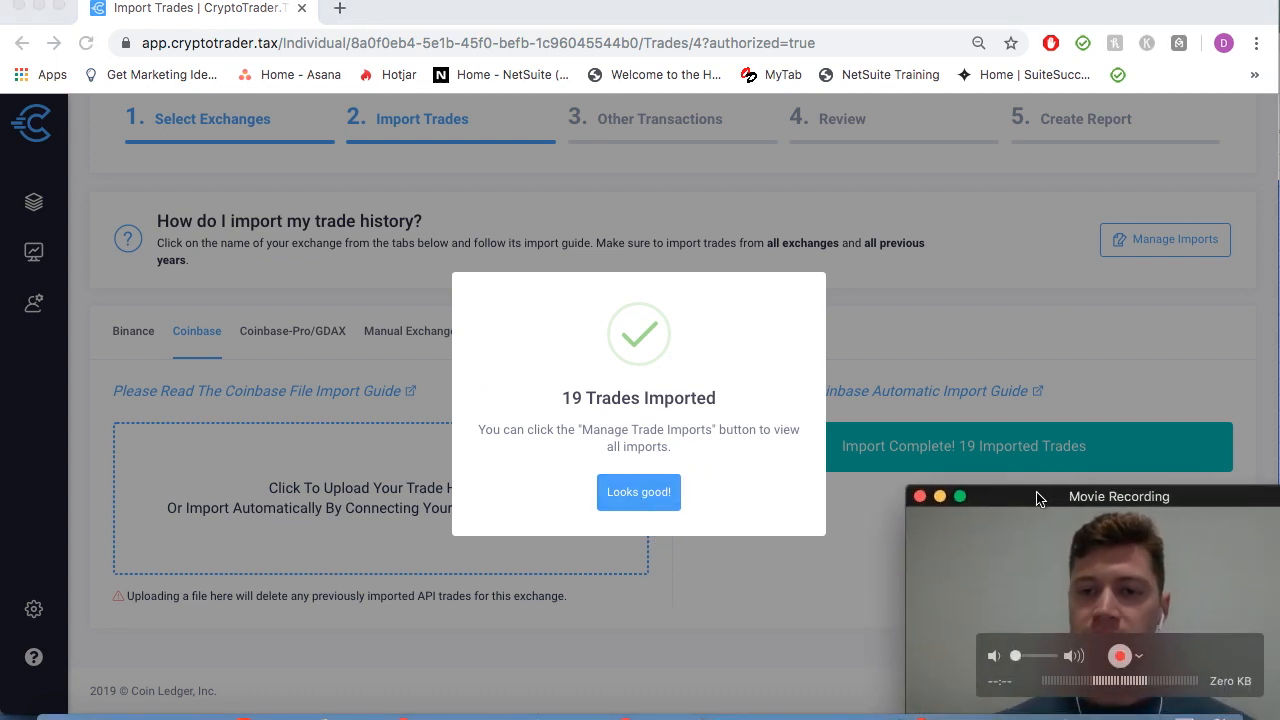
click(624, 494)
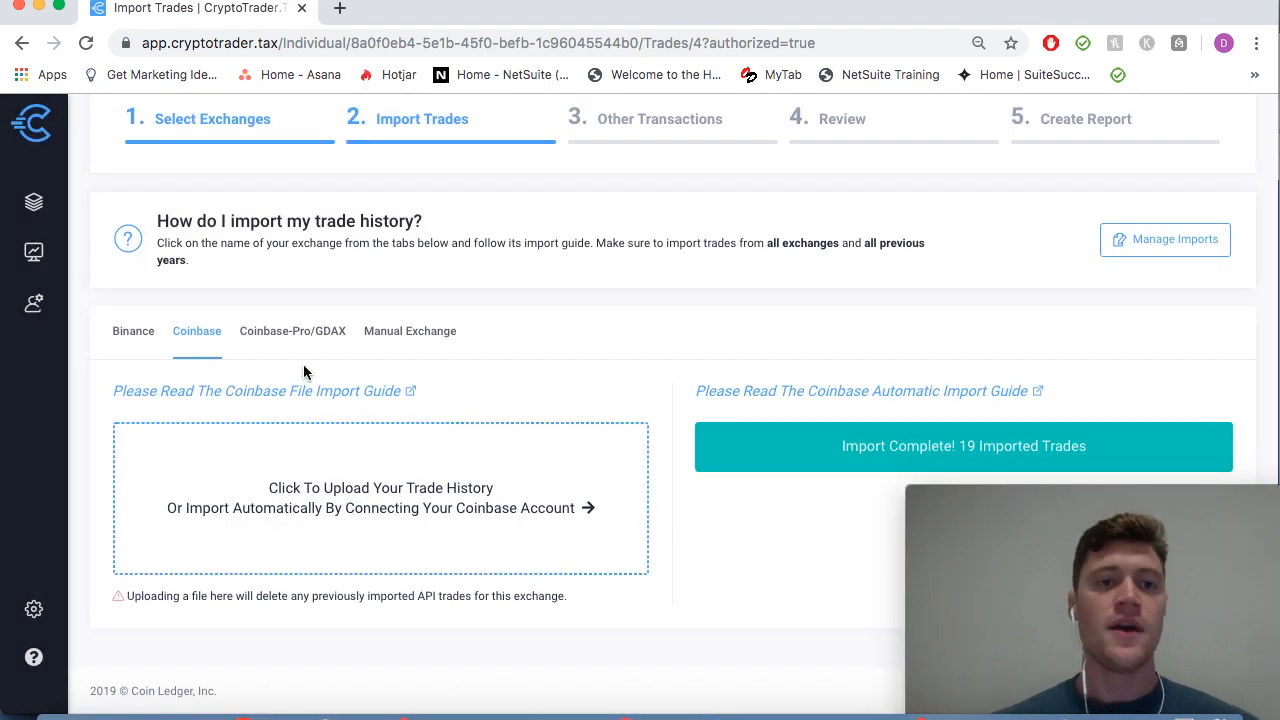
click(291, 354)
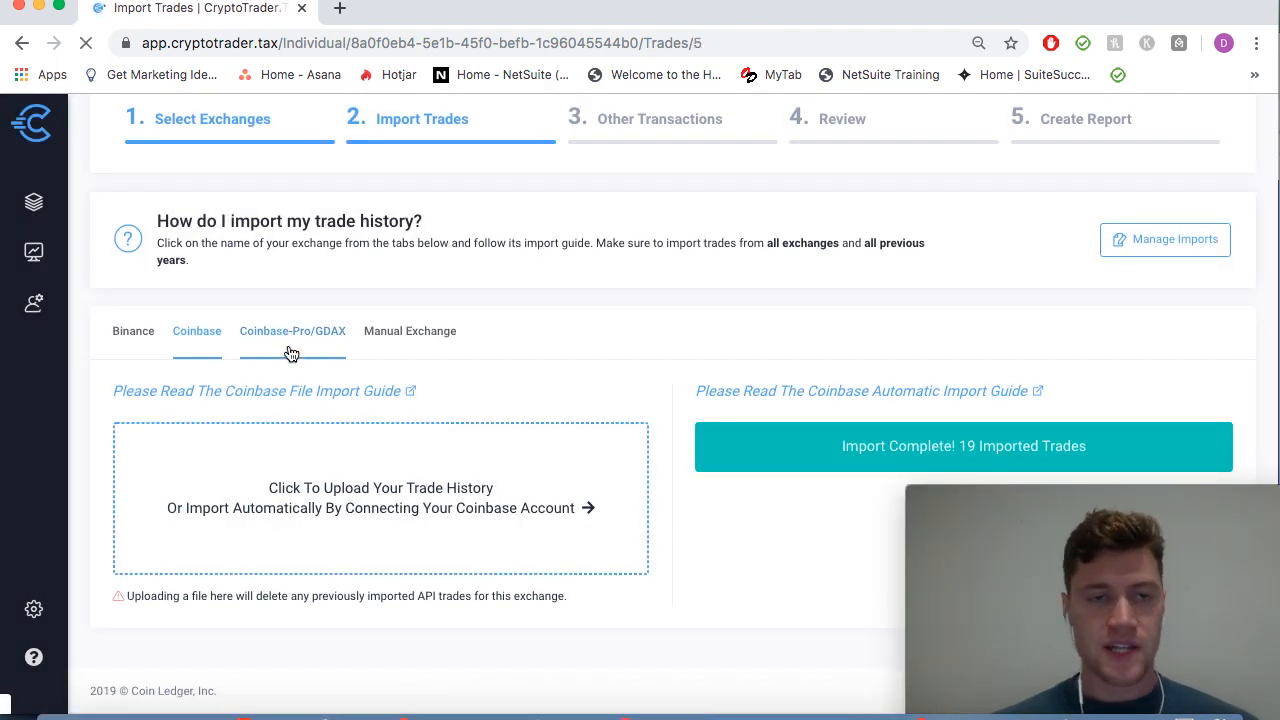
Step: Upload Coinbase Pro.csv for Coinbase-Pro/GDAX and accept the 217 imported trades
scroll(645, 481, down, 3)
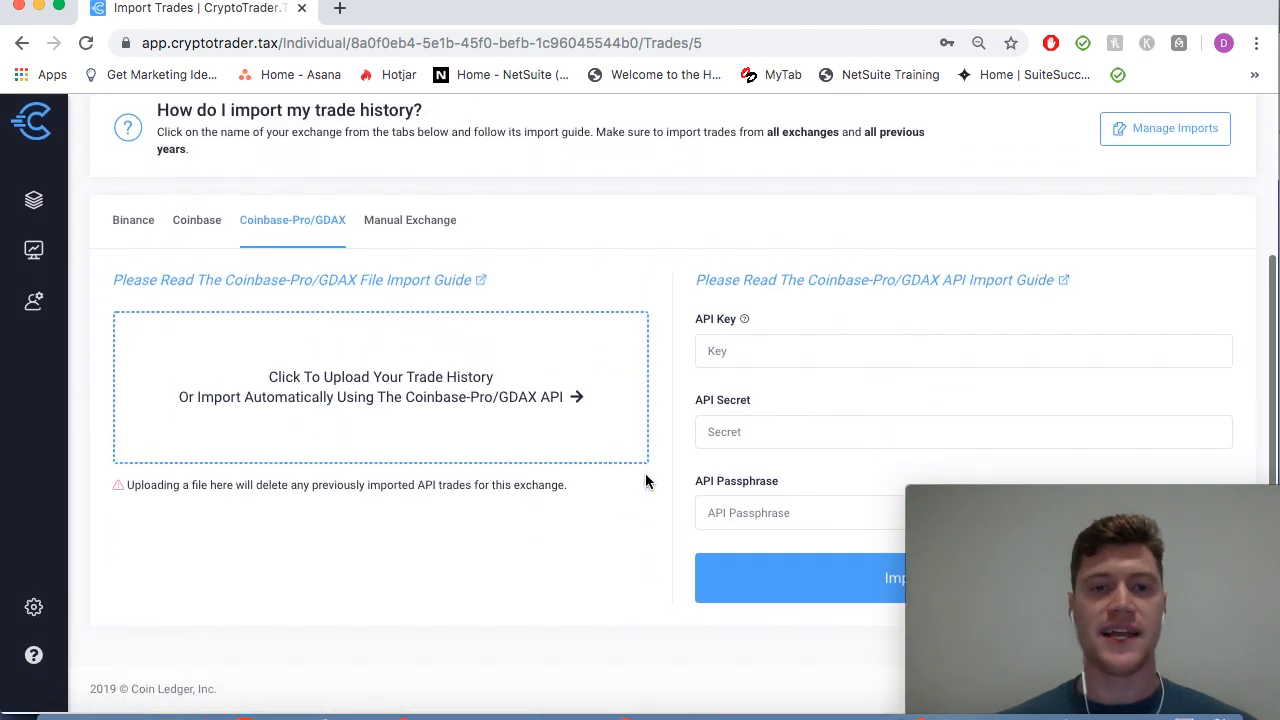
click(422, 400)
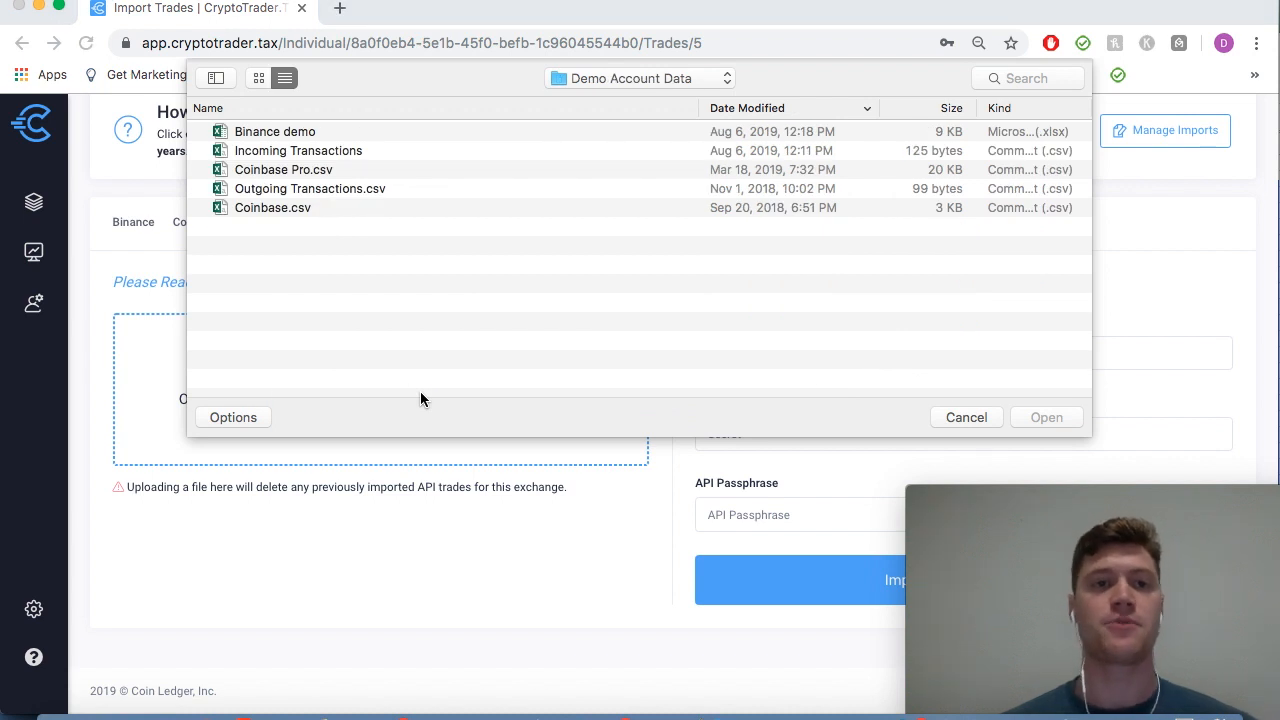
double_click(309, 173)
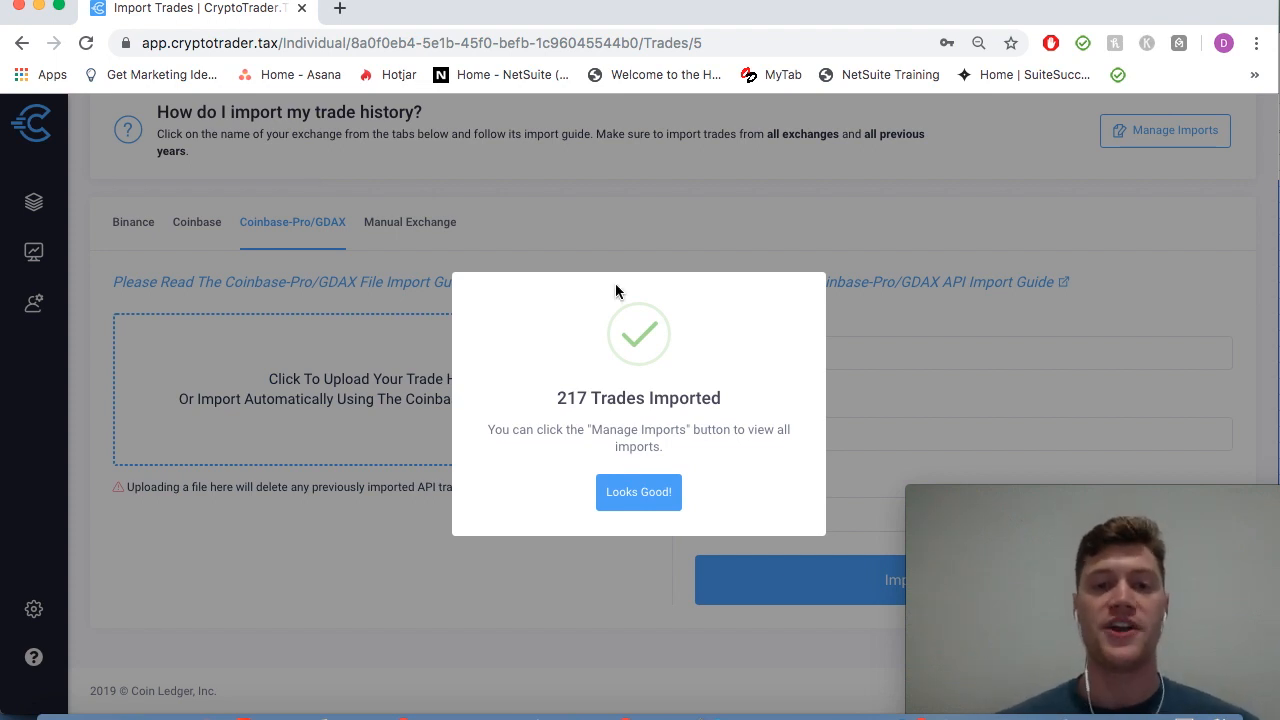
click(639, 492)
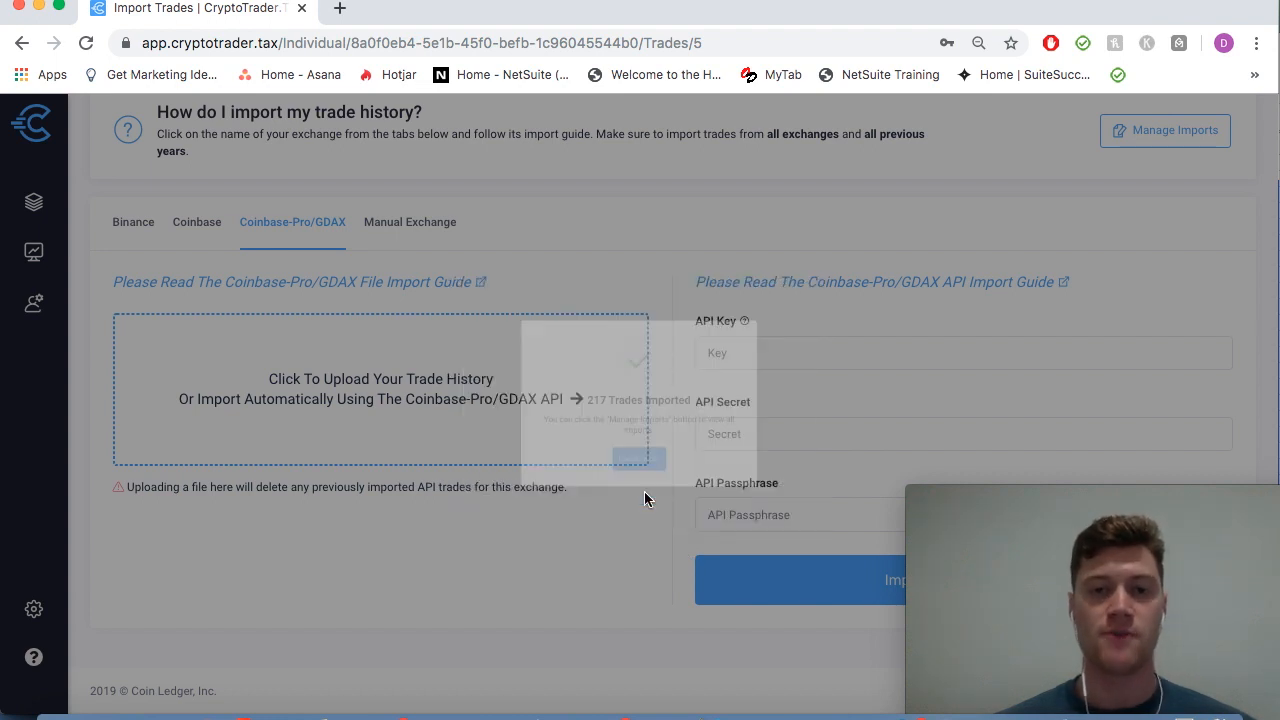
scroll(474, 417, up, 2)
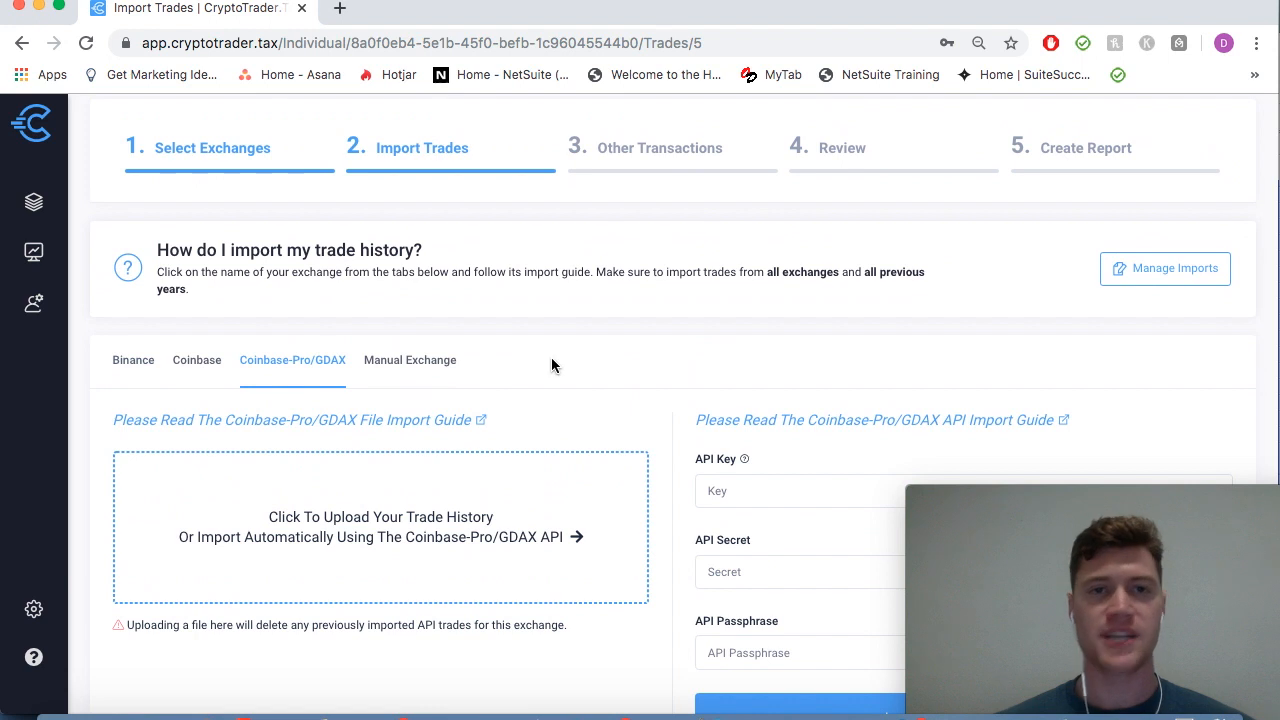
scroll(551, 363, up, 1)
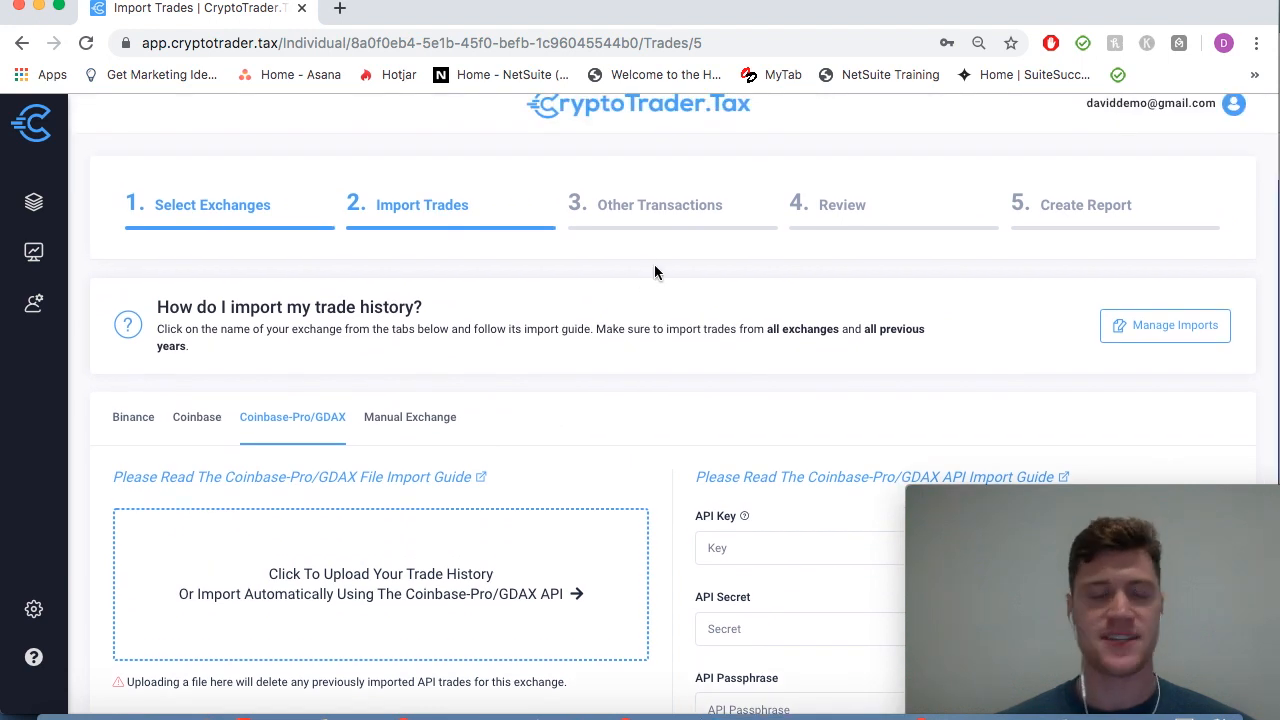
click(1146, 332)
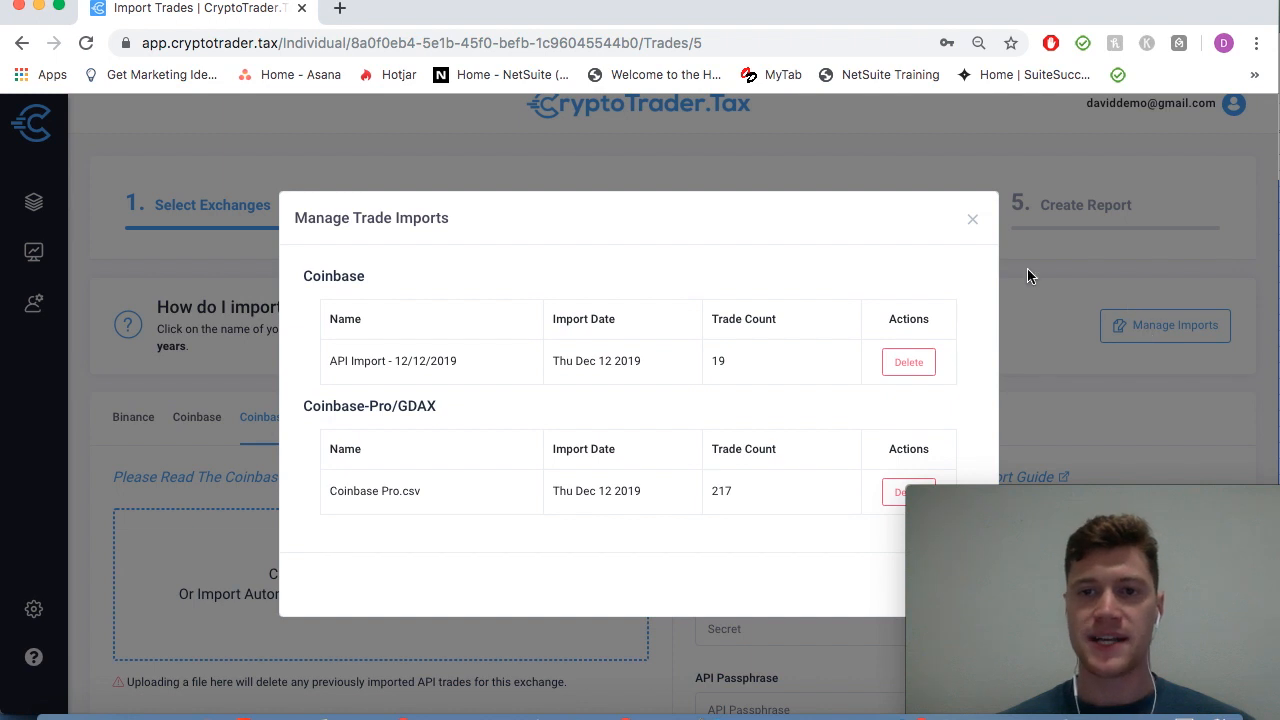
scroll(1027, 276, down, 1)
drag(989, 502, 993, 545)
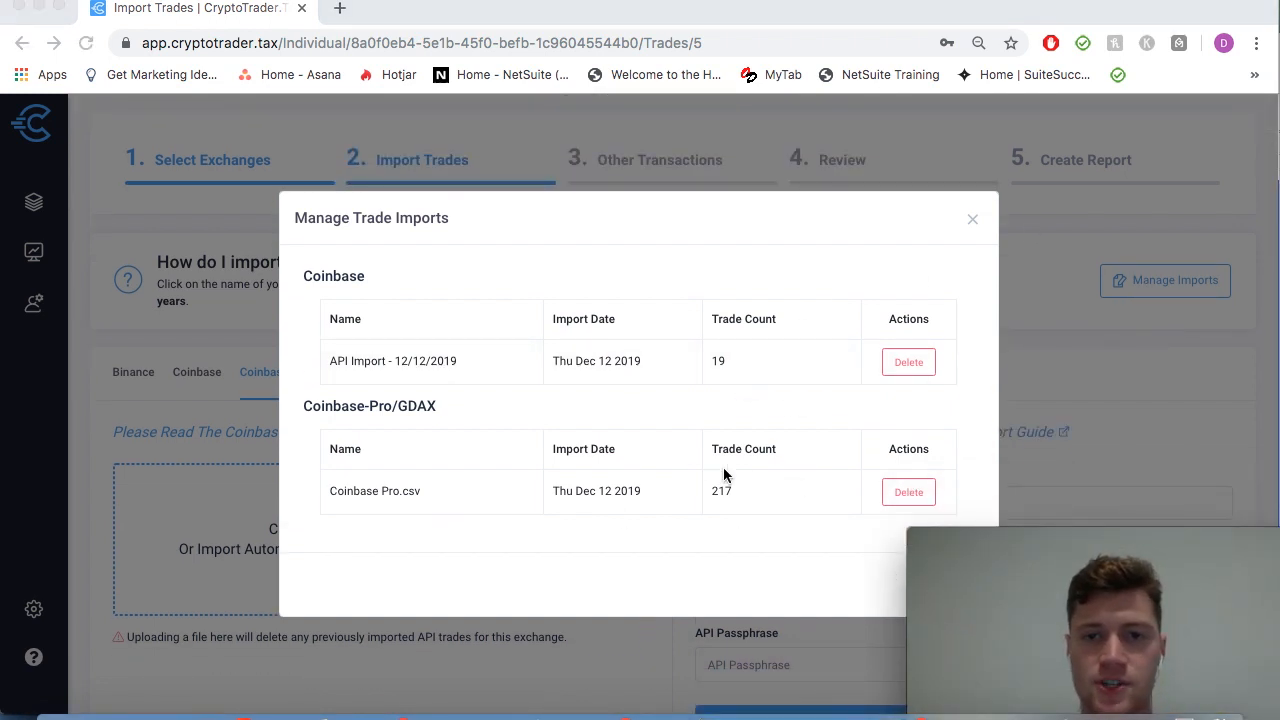
click(975, 228)
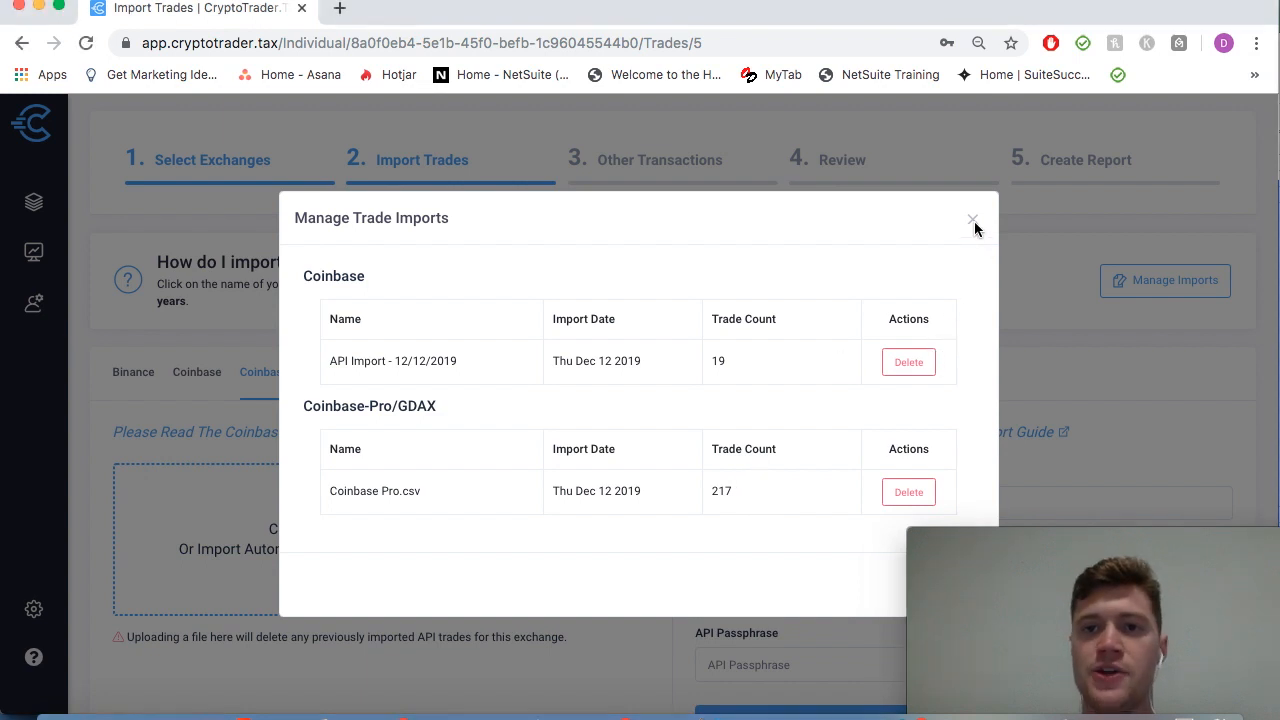
click(975, 222)
drag(1043, 541, 1035, 515)
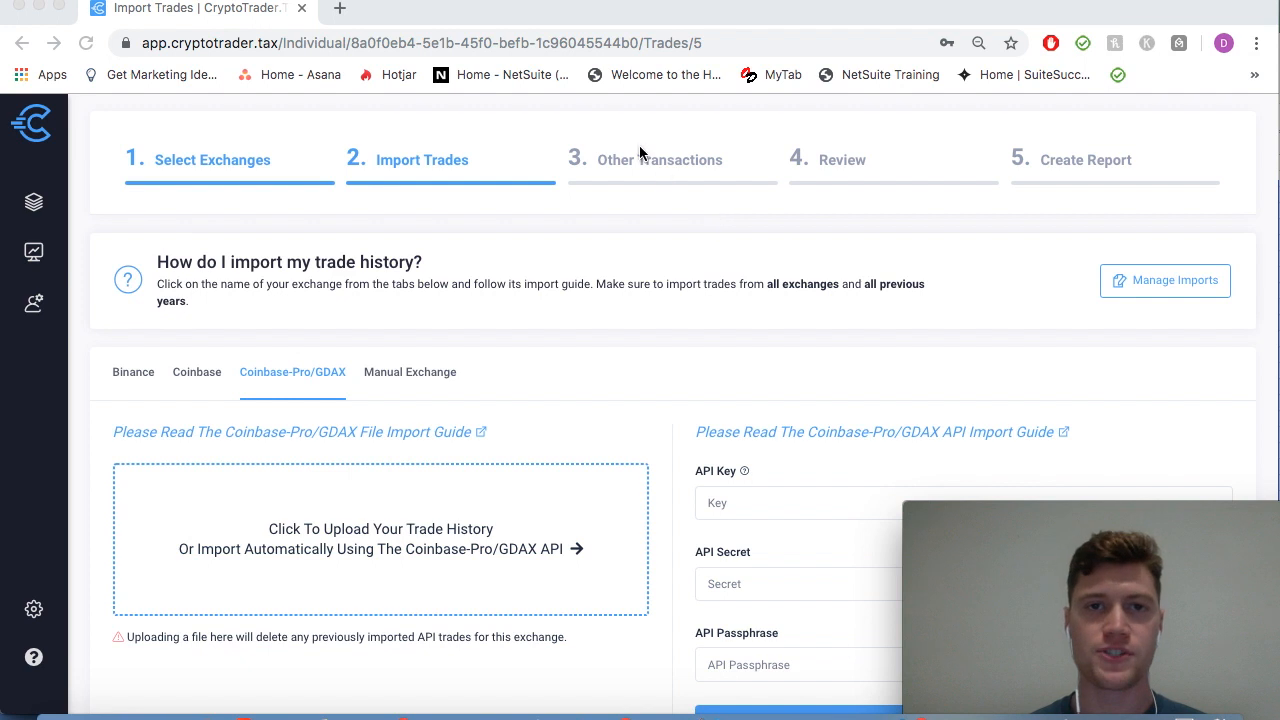
scroll(640, 152, up, 2)
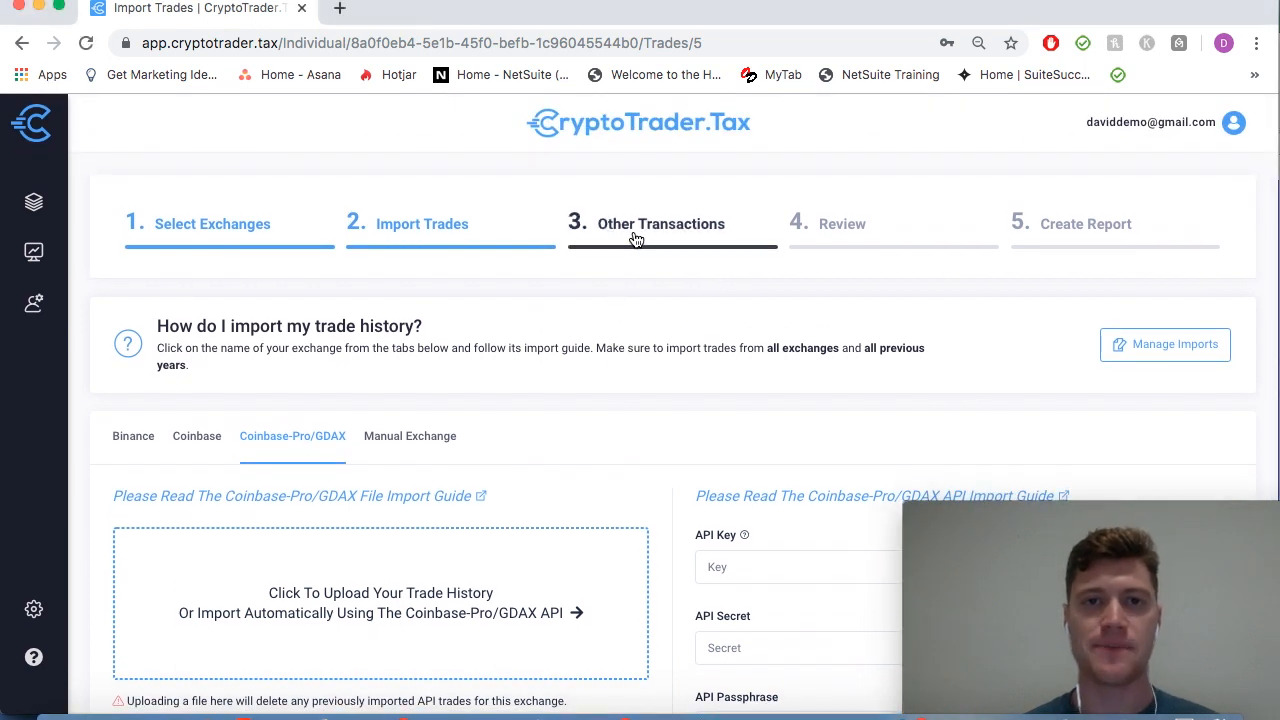
Step: Go to step 3 Other Transactions and review the 0.00050000 BTC mining entry
click(634, 238)
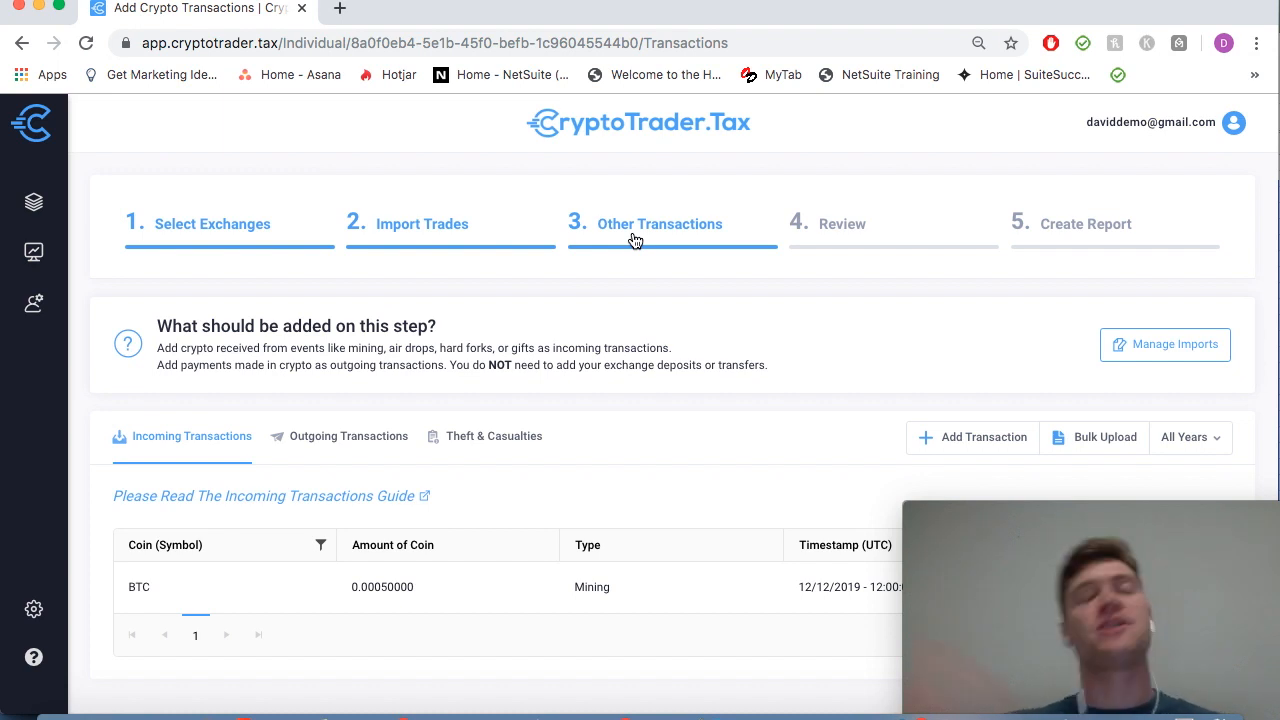
drag(481, 350, 658, 367)
drag(767, 366, 607, 366)
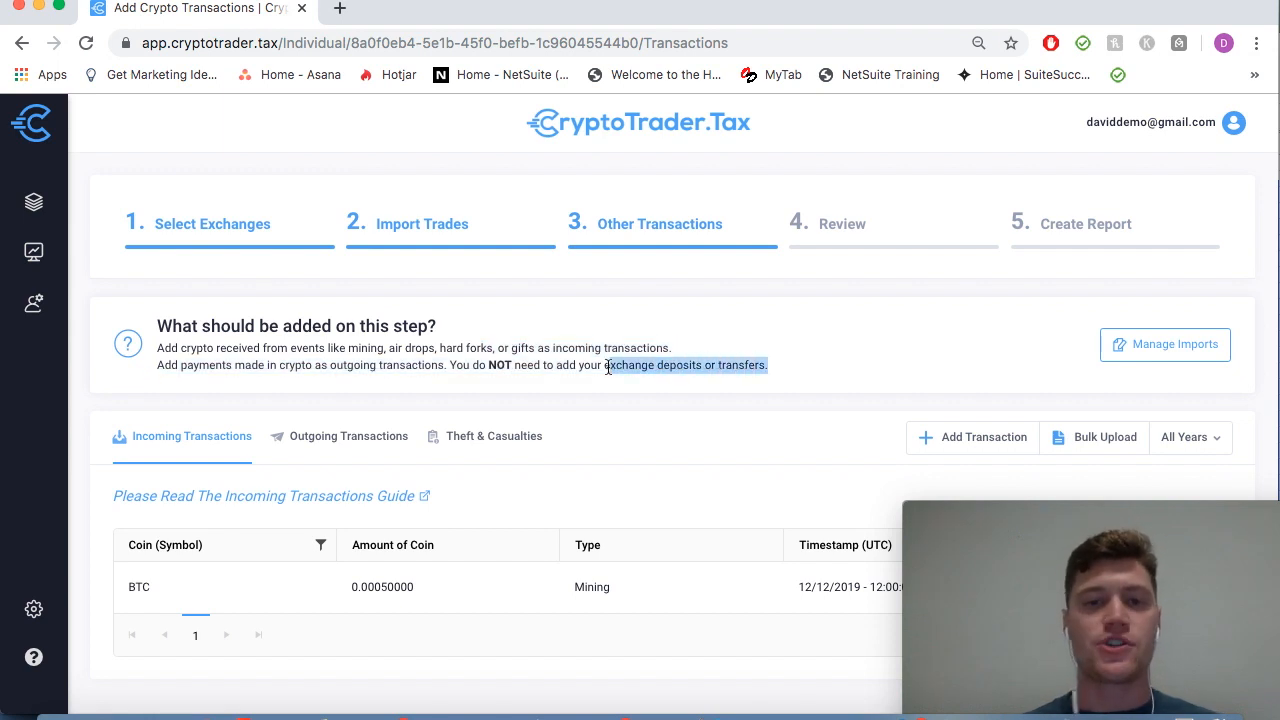
click(820, 374)
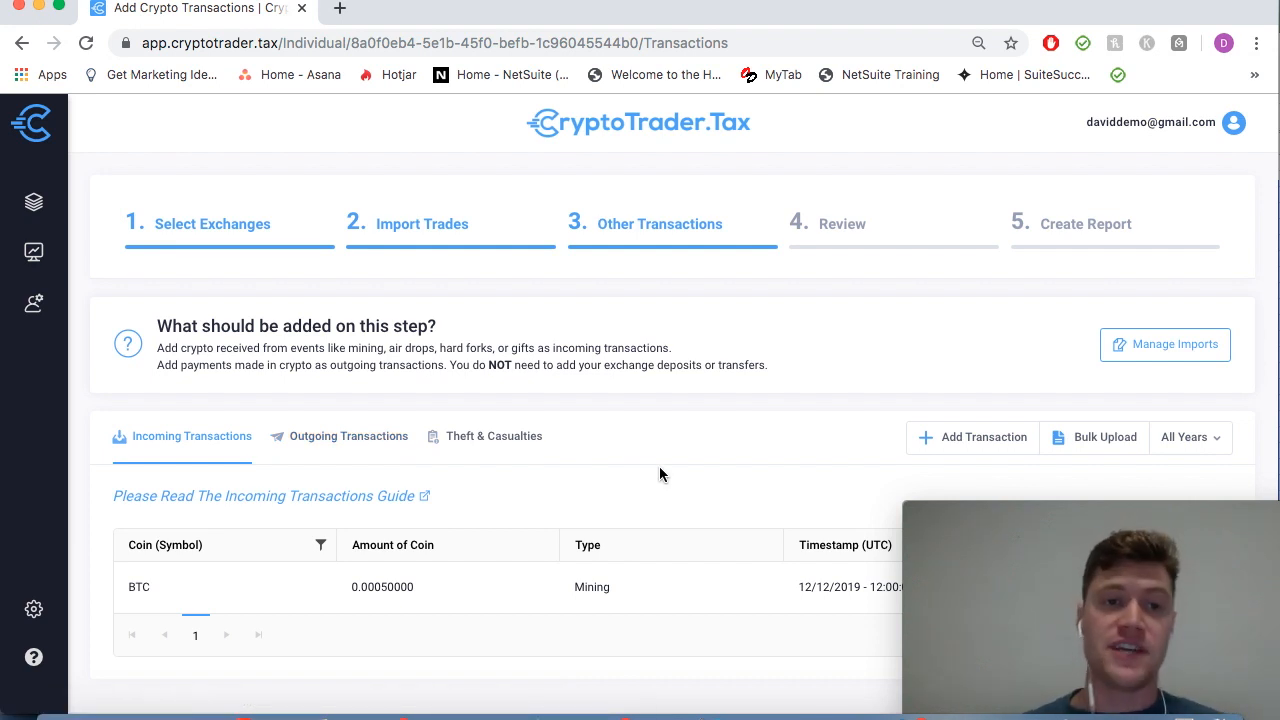
scroll(672, 431, down, 1)
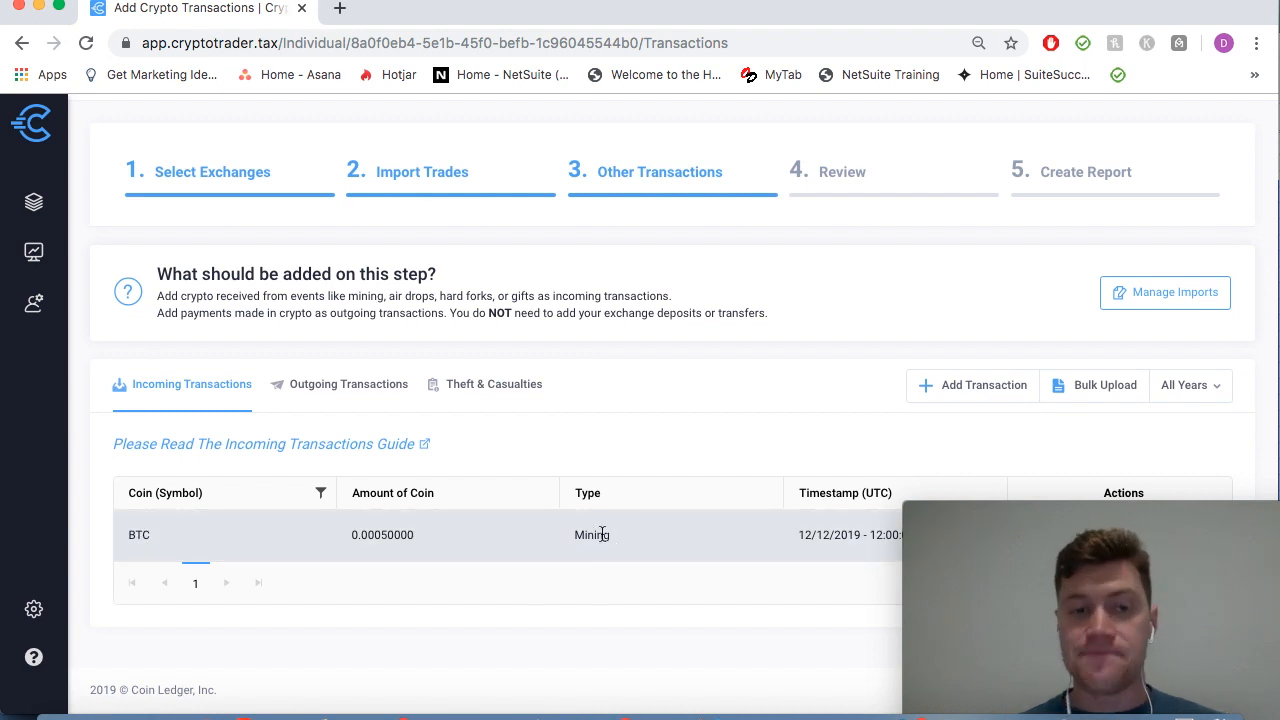
click(973, 388)
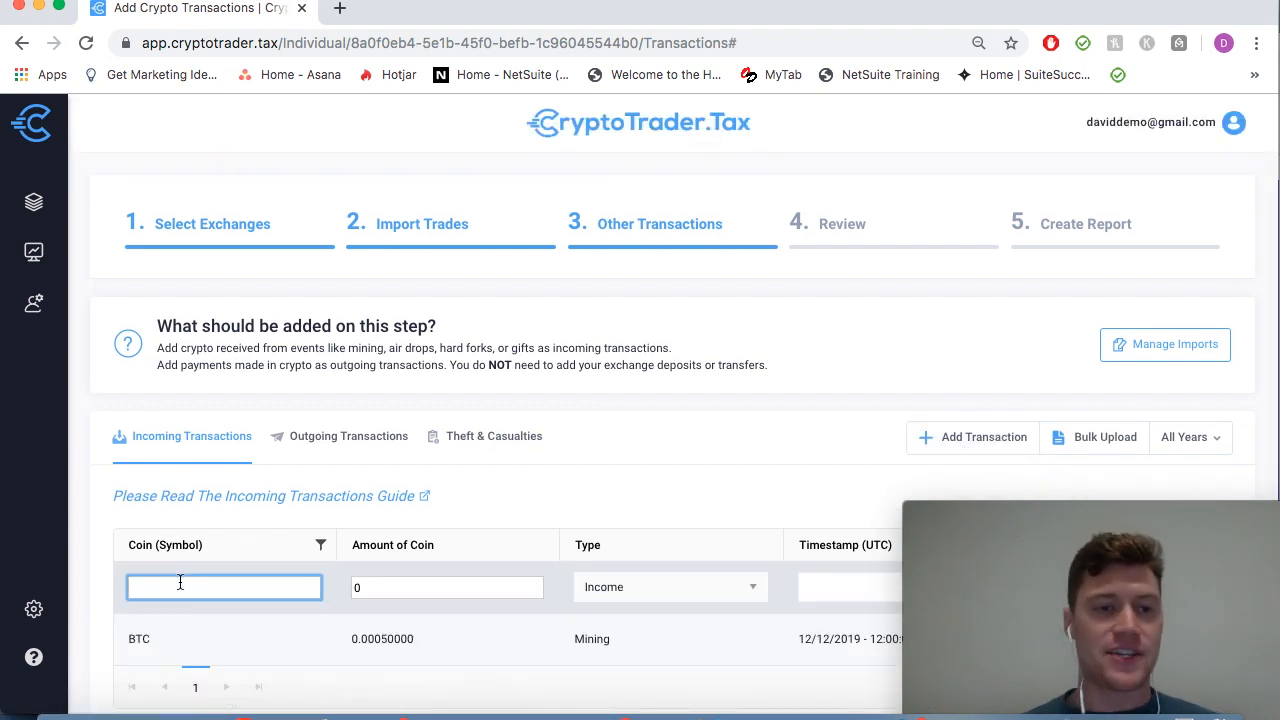
text(BT)
key(BackSpace)
key(BackSpace)
click(932, 548)
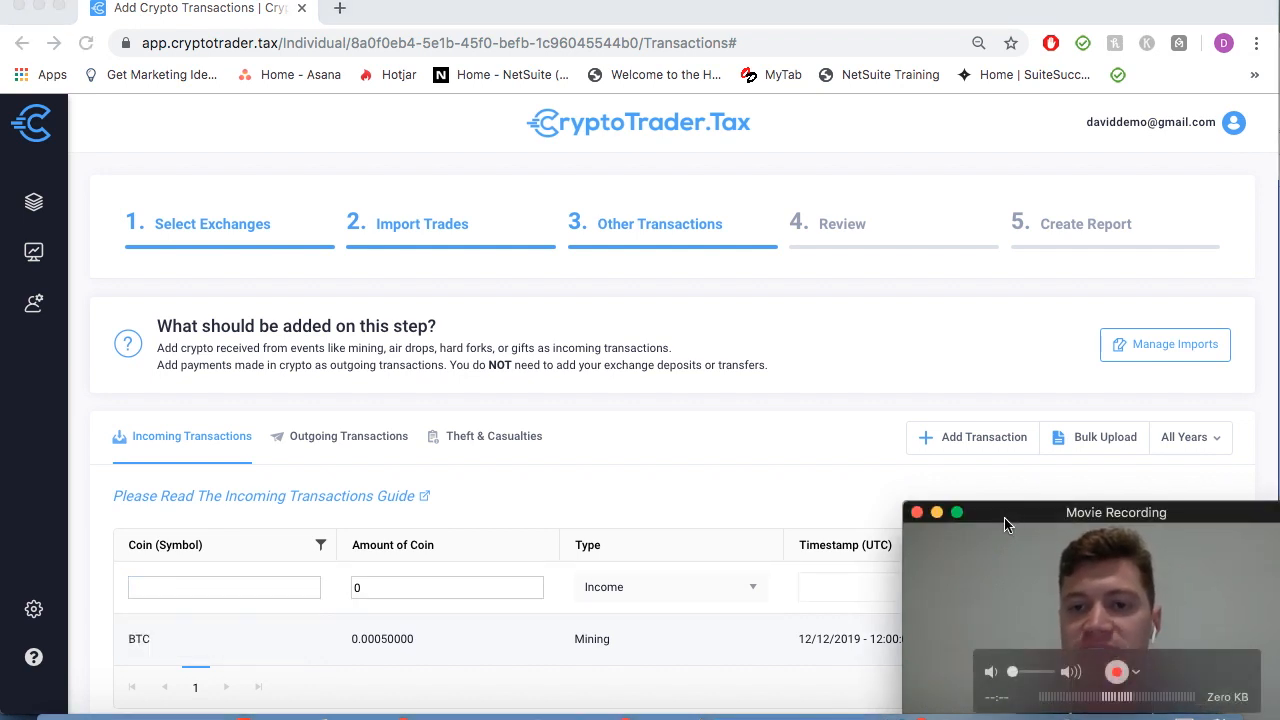
drag(1006, 525, 1006, 655)
click(1122, 588)
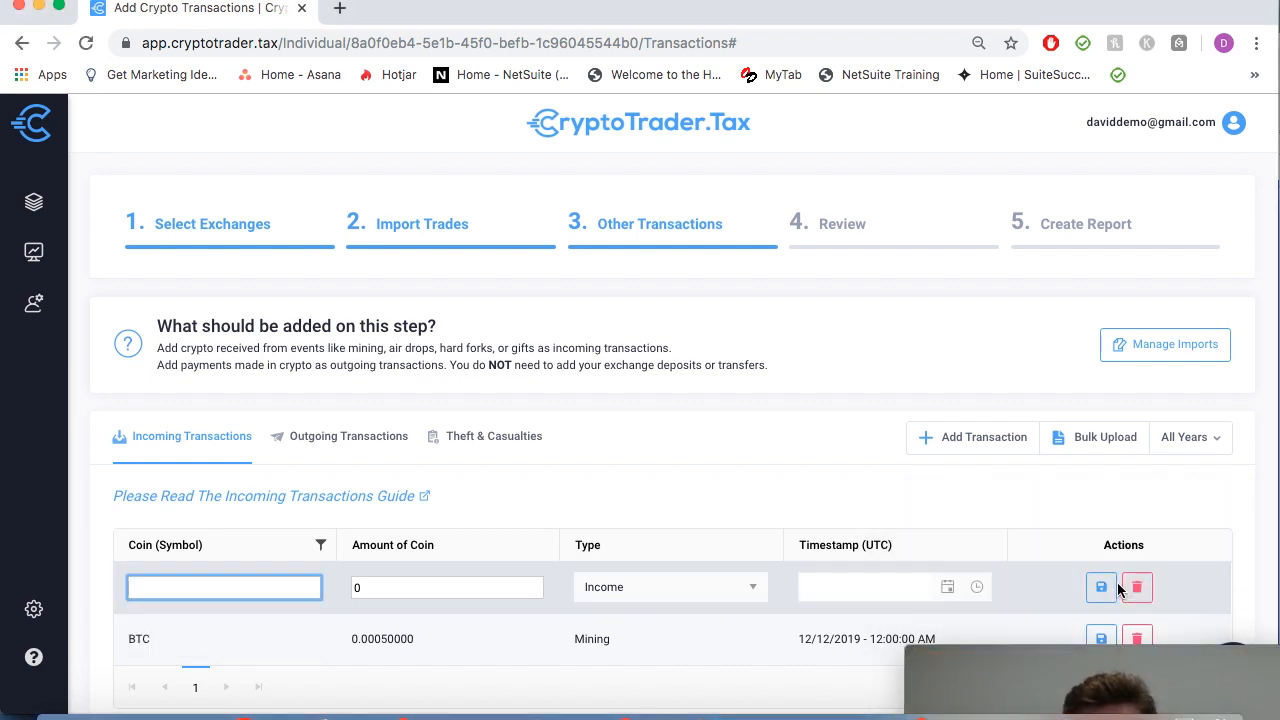
click(1140, 587)
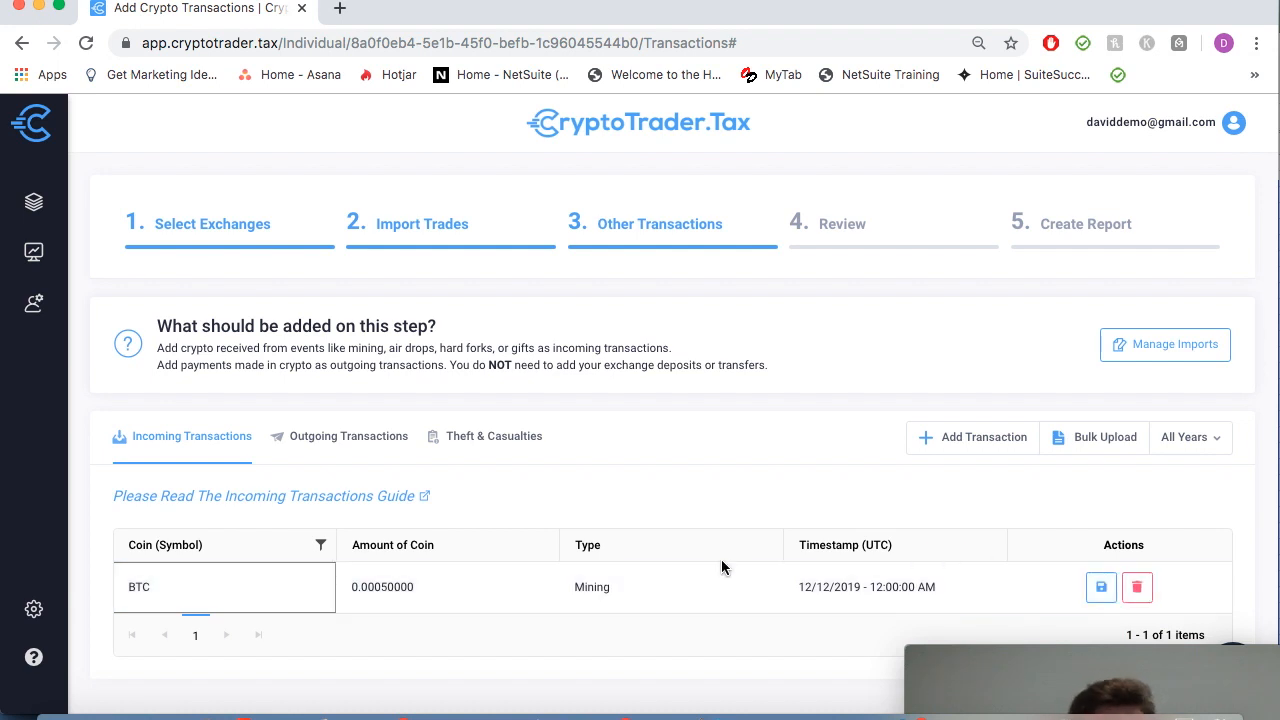
click(1065, 658)
drag(1065, 658, 1065, 549)
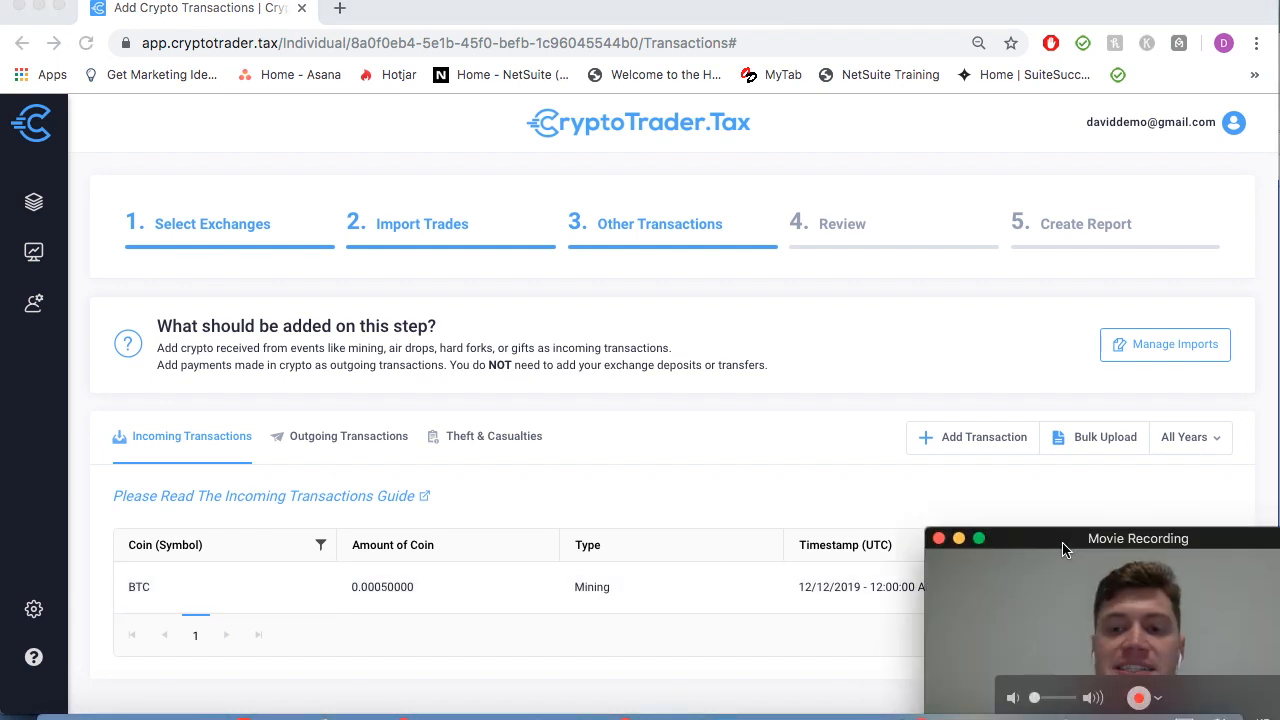
scroll(685, 483, down, 2)
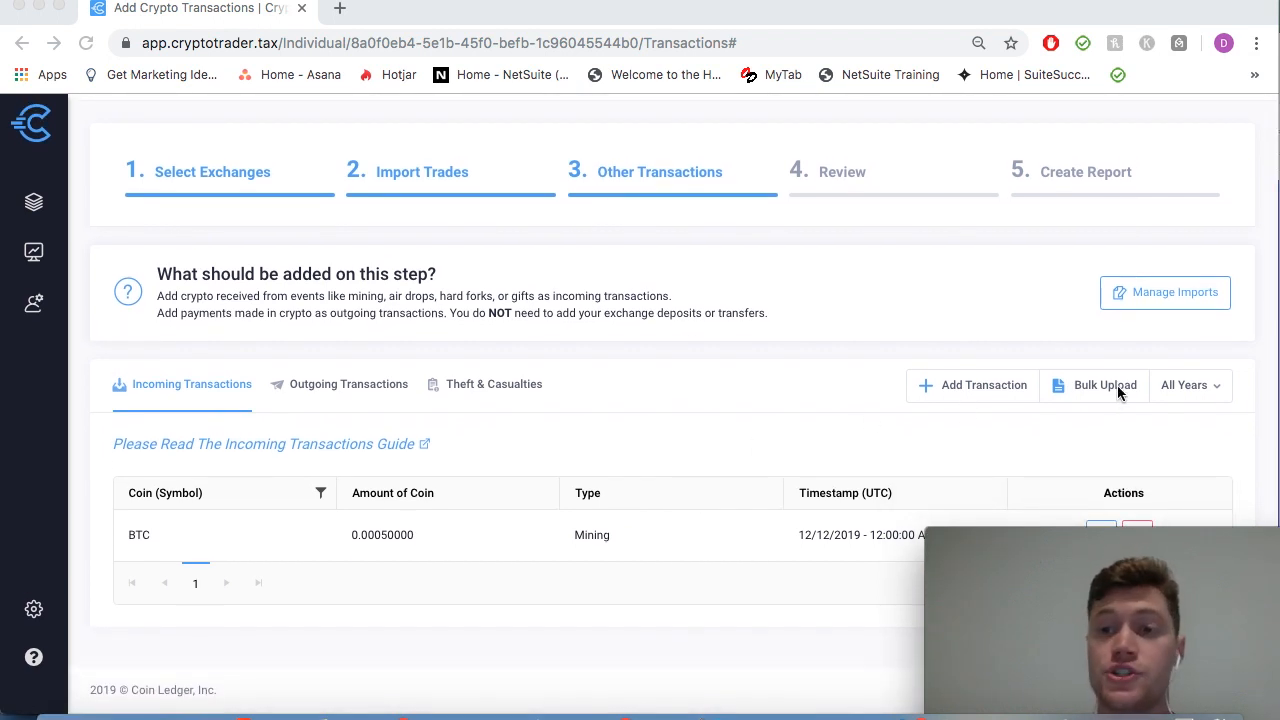
Step: Open the incoming transactions bulk upload, cancel choosing a CSV, and close the upload window
click(1079, 389)
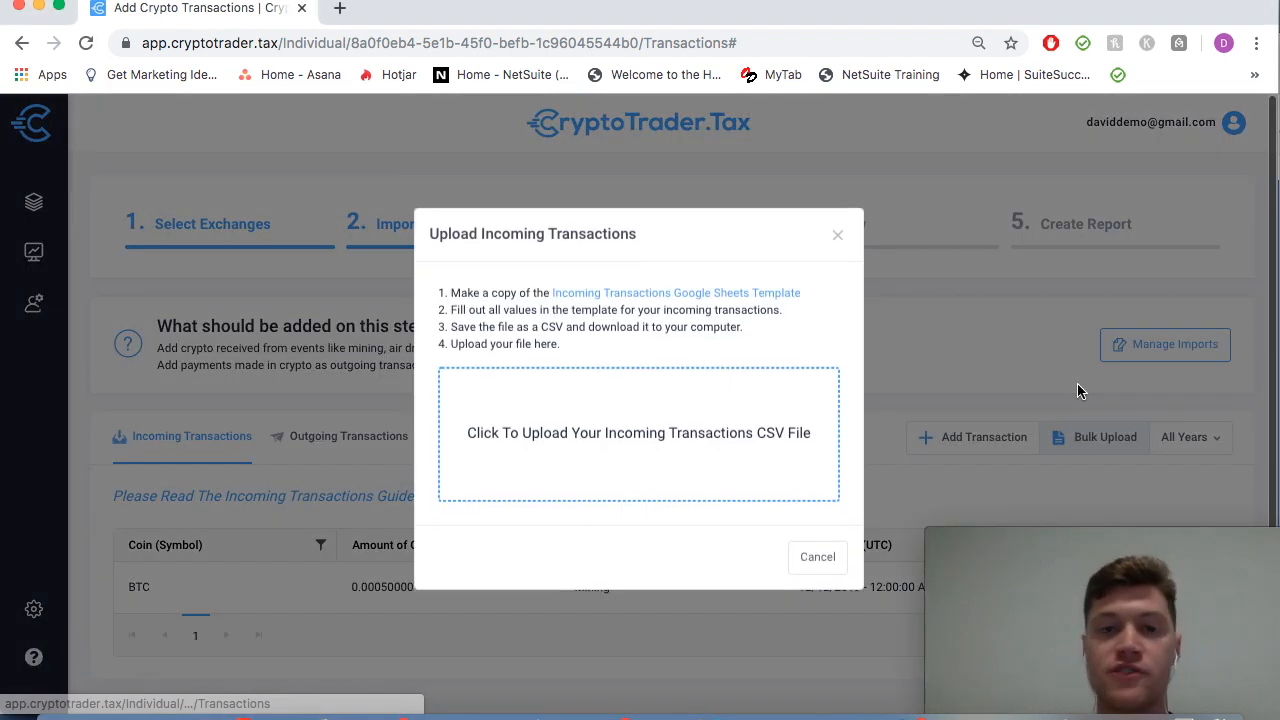
click(557, 458)
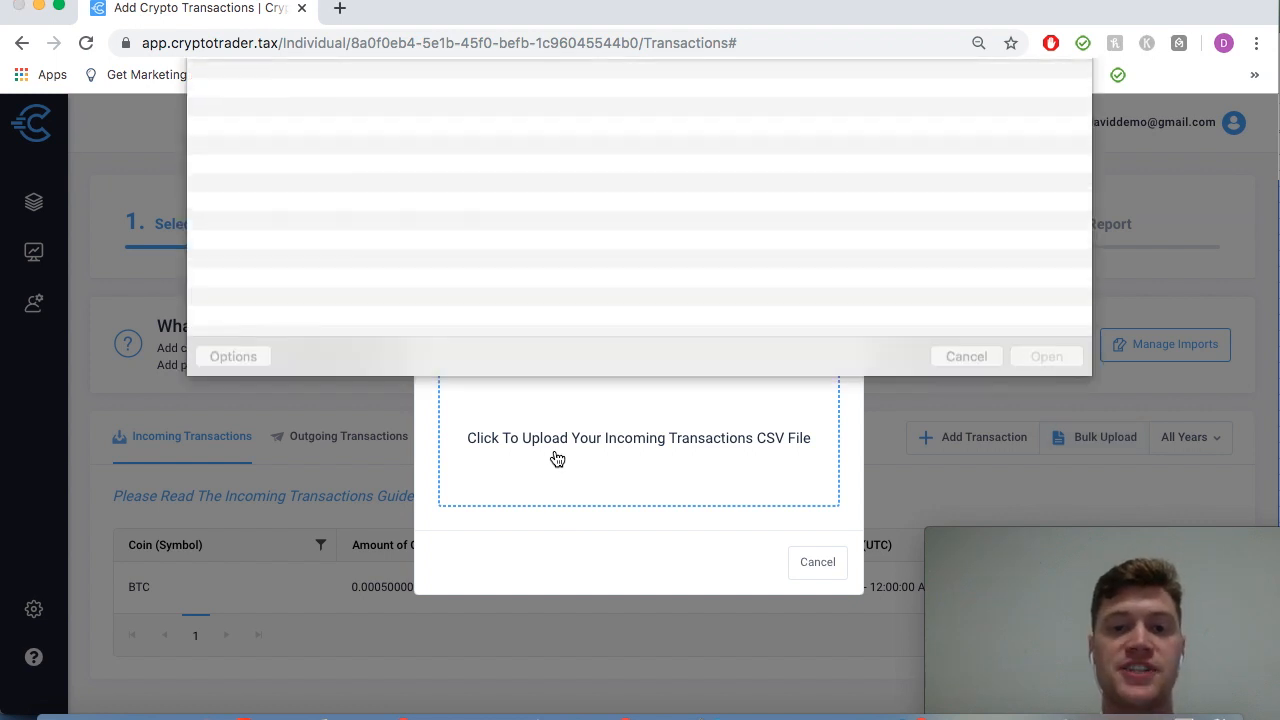
click(975, 421)
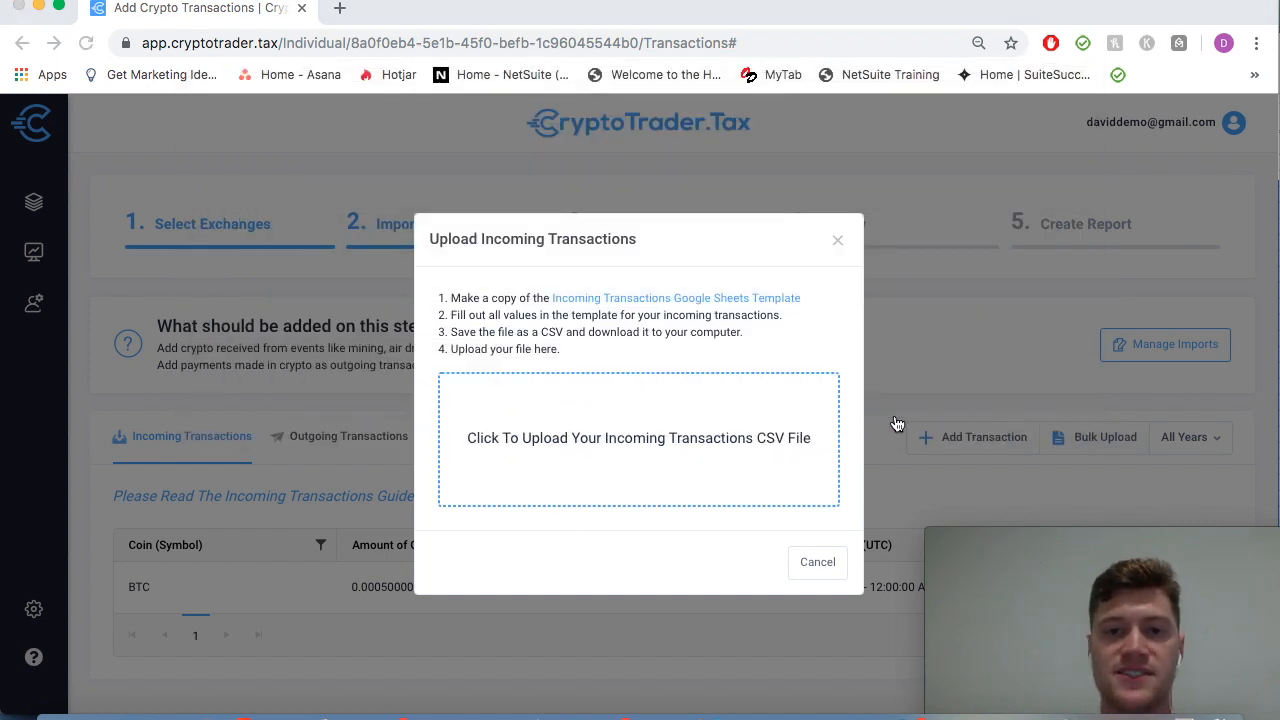
click(838, 245)
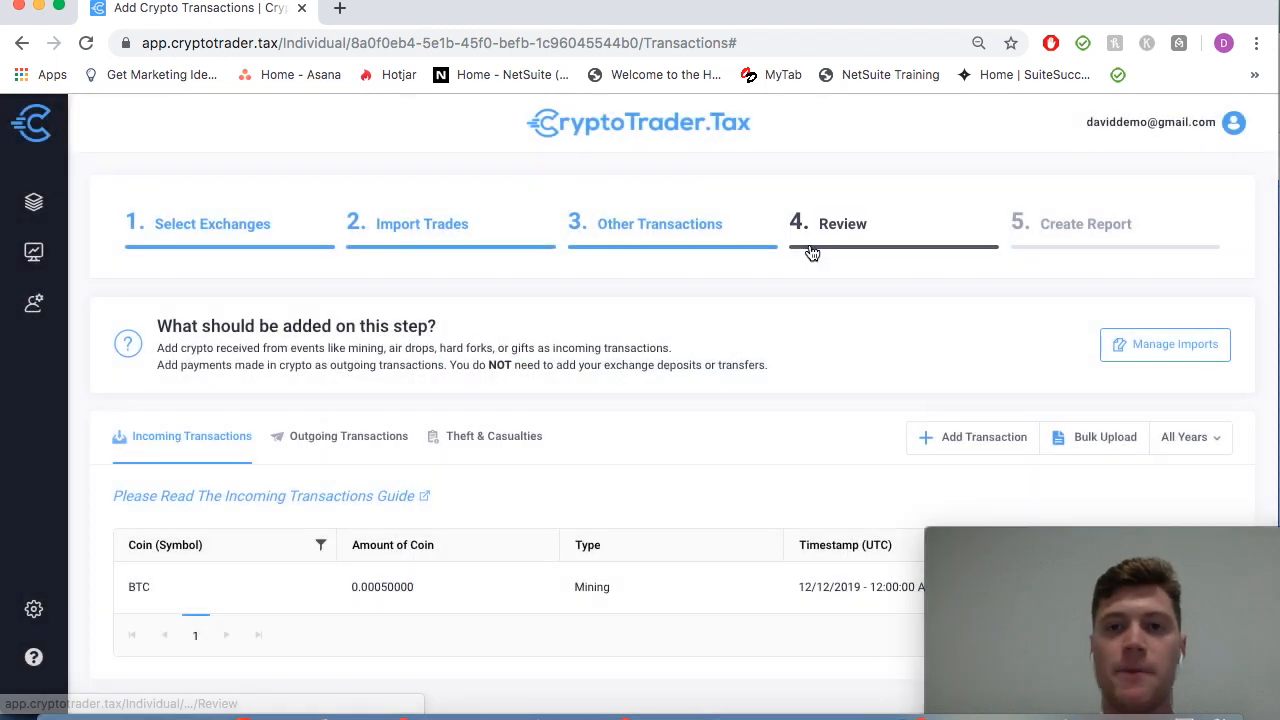
Step: Go to step 4 Review and scroll through the All Trades table
click(876, 235)
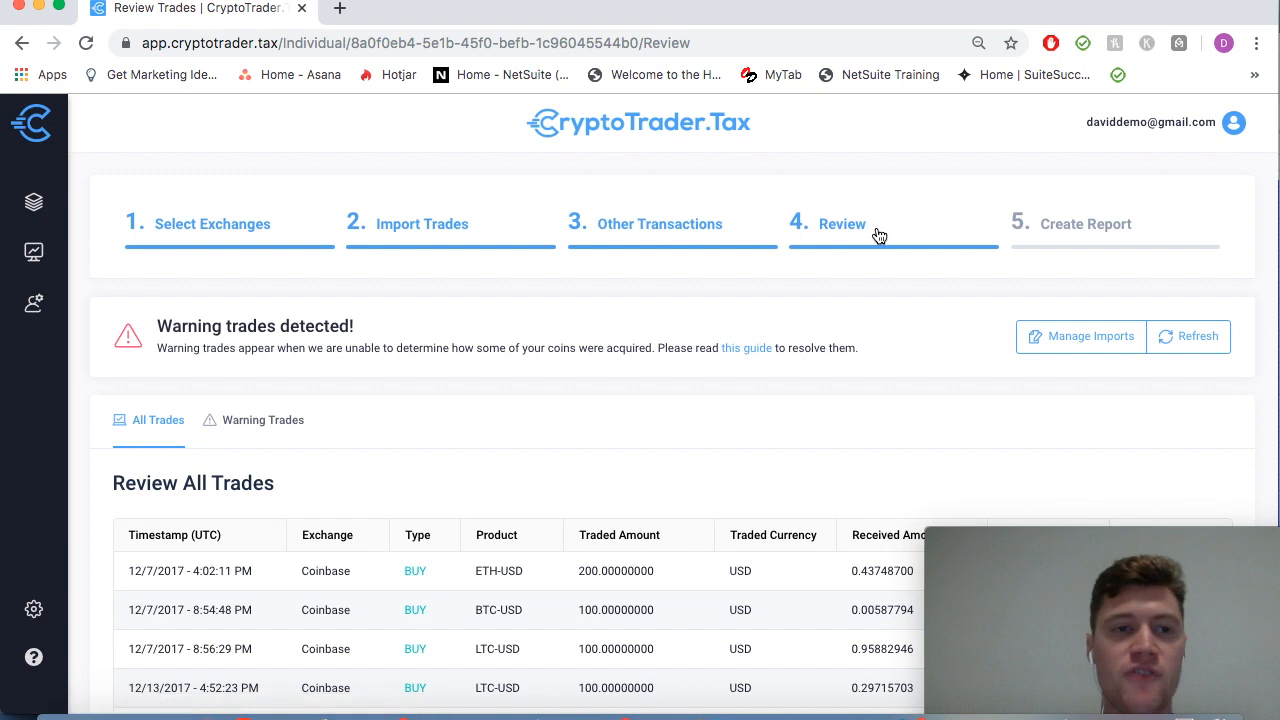
scroll(650, 403, down, 2)
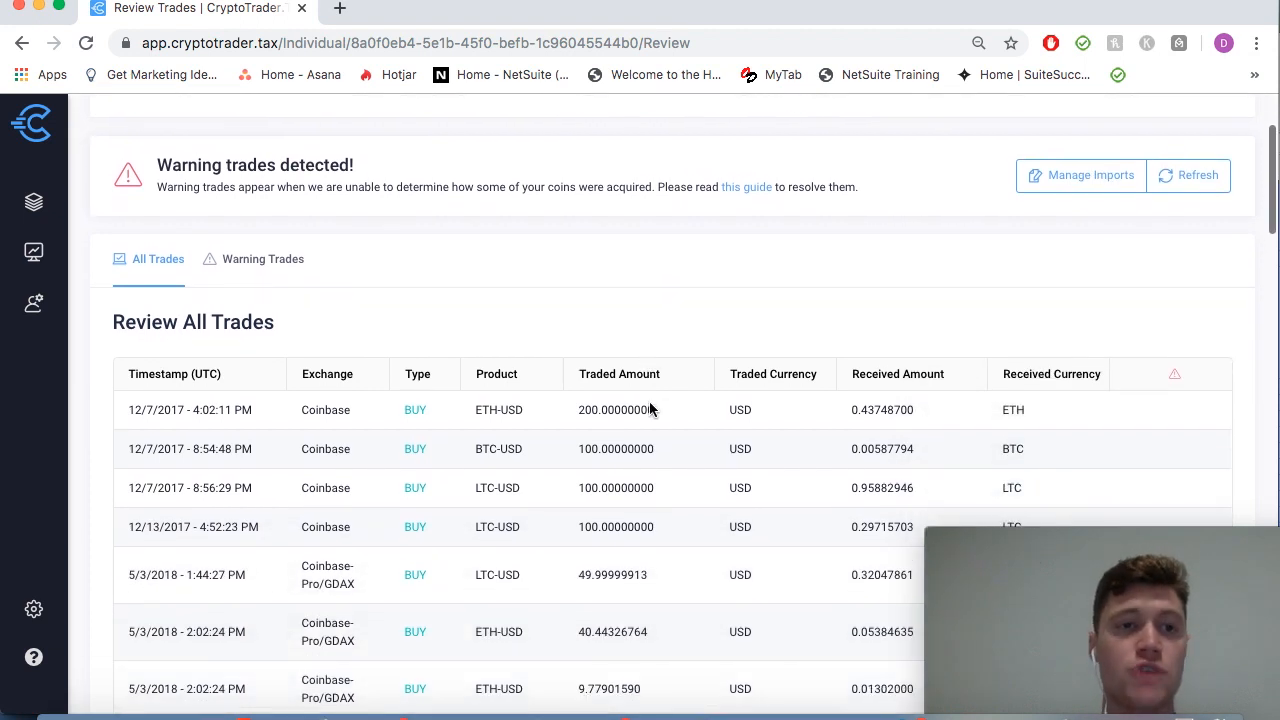
scroll(650, 403, up, 2)
scroll(649, 405, down, 4)
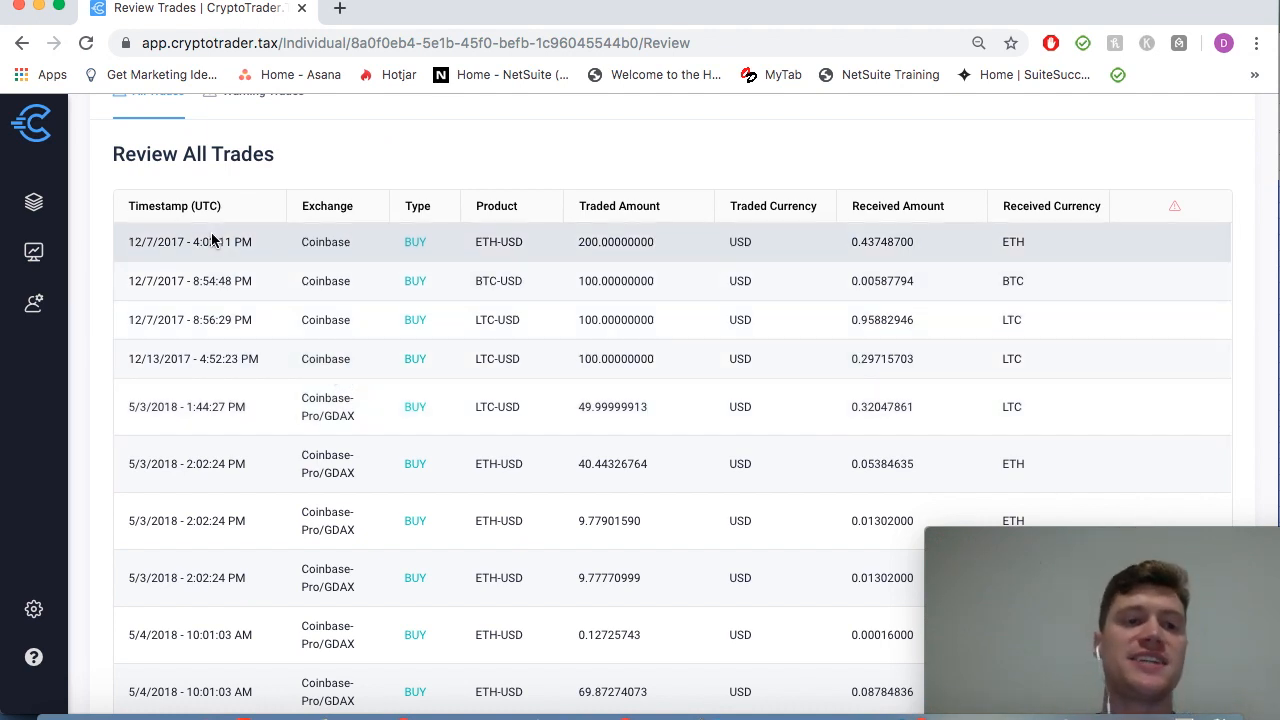
scroll(343, 392, down, 4)
scroll(343, 392, down, 1)
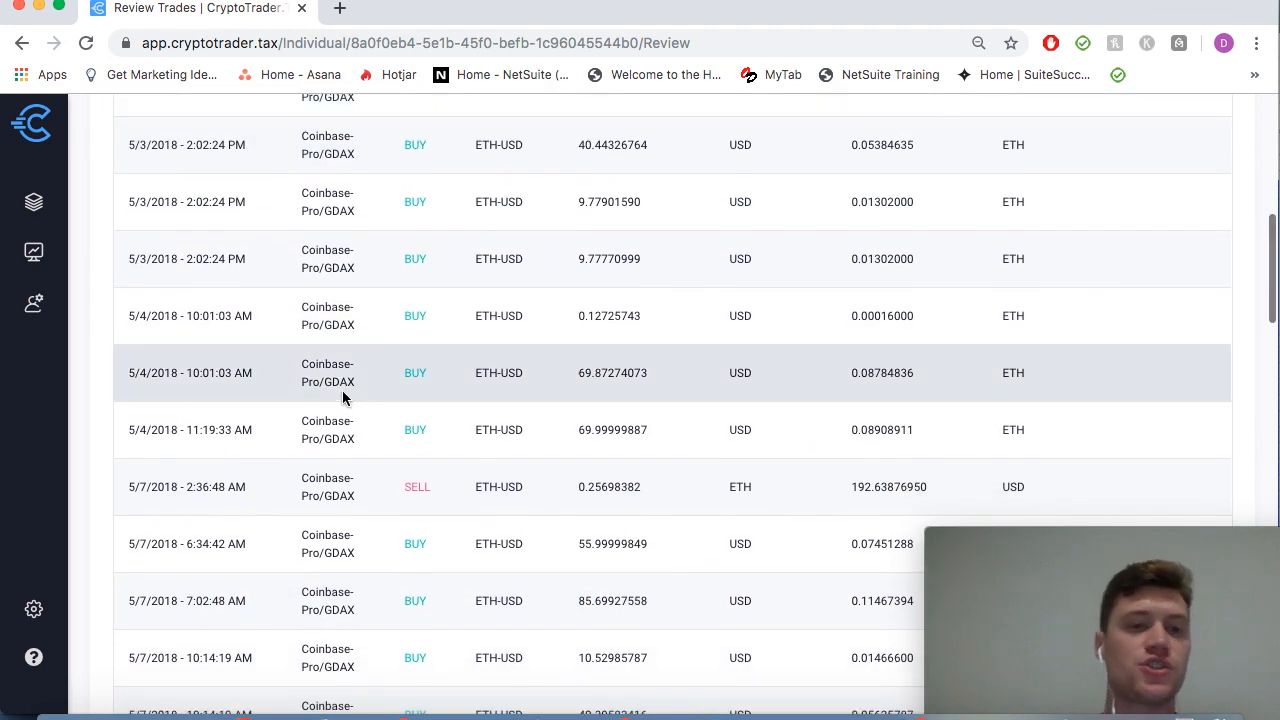
scroll(343, 397, down, 20)
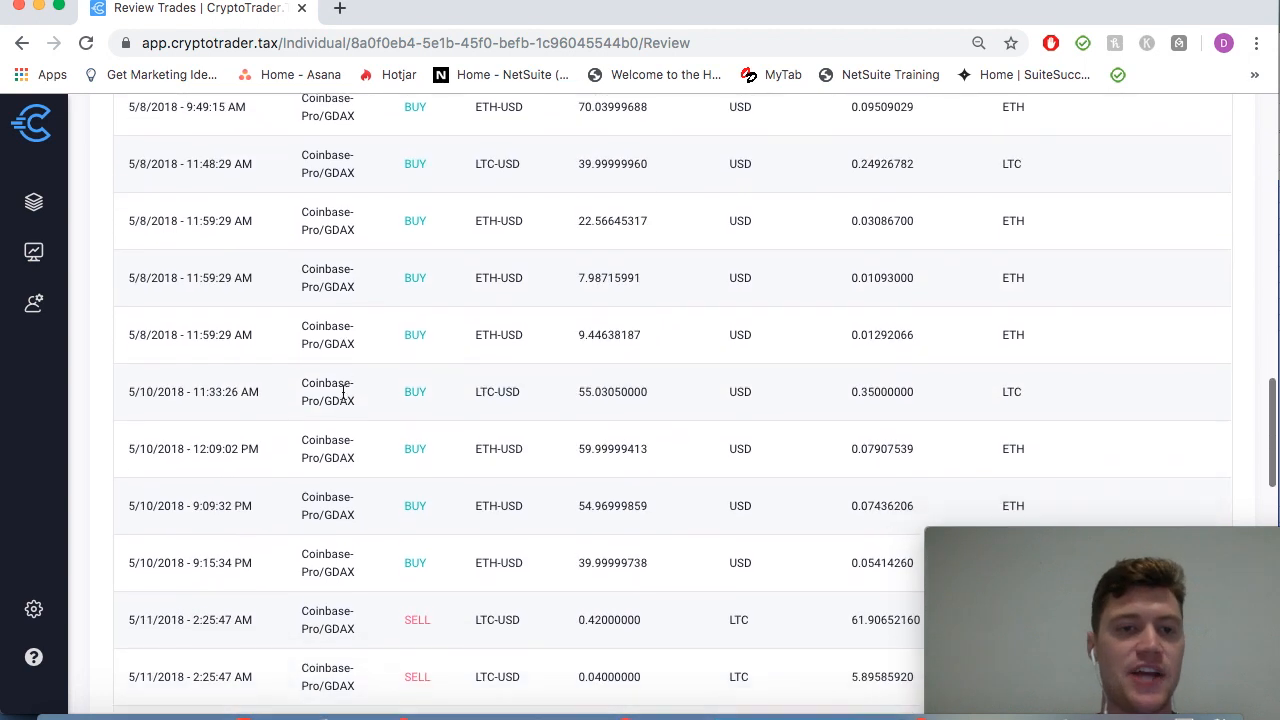
Step: Open the help guide on warning trades, then close it
scroll(343, 397, up, 20)
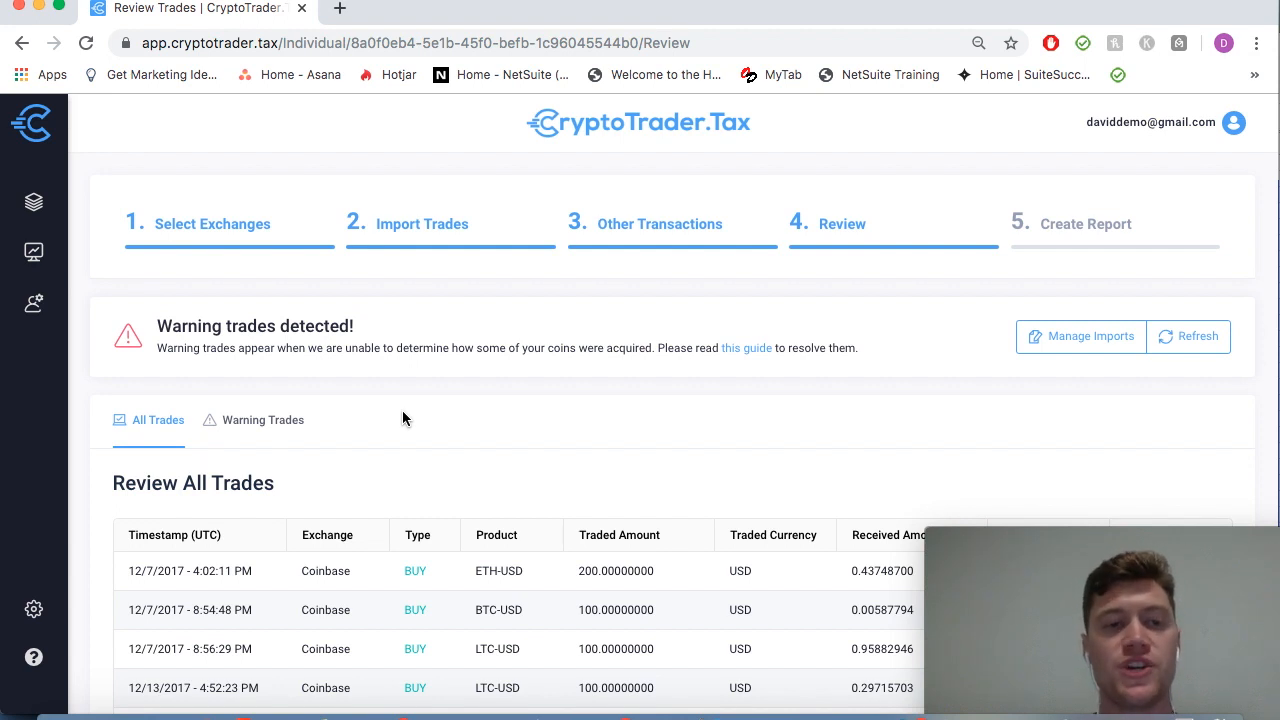
click(746, 349)
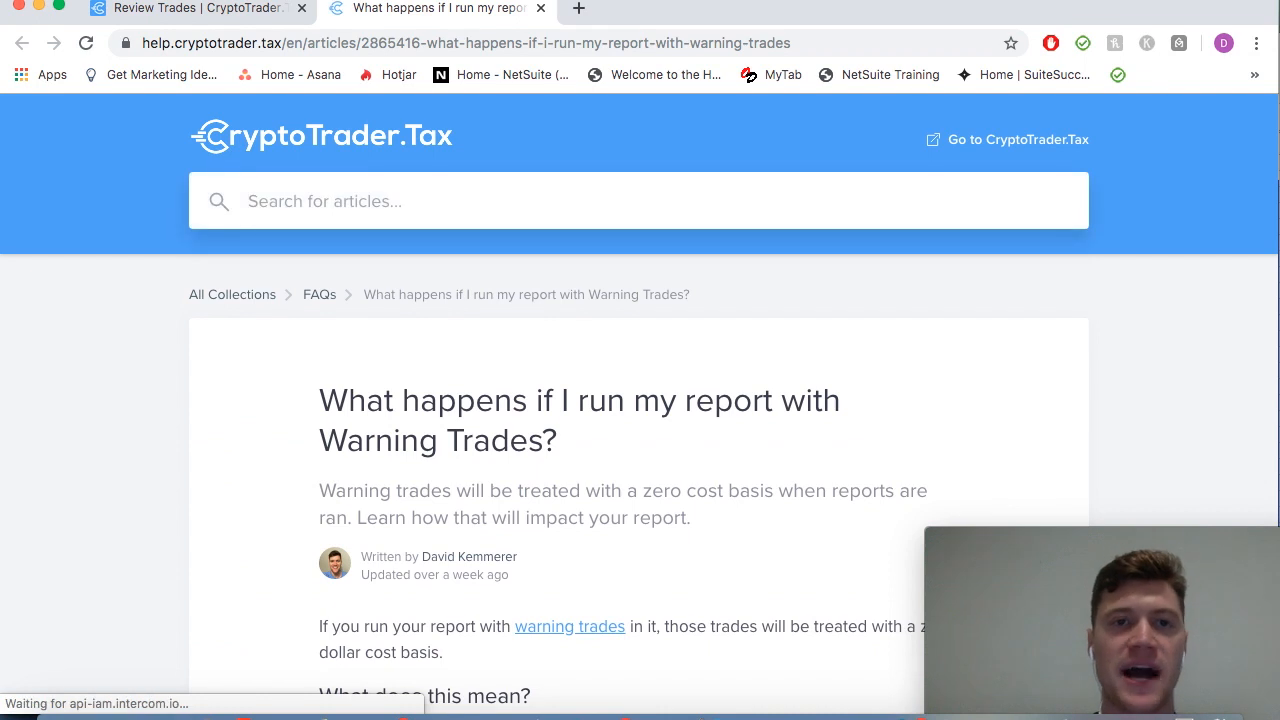
click(541, 9)
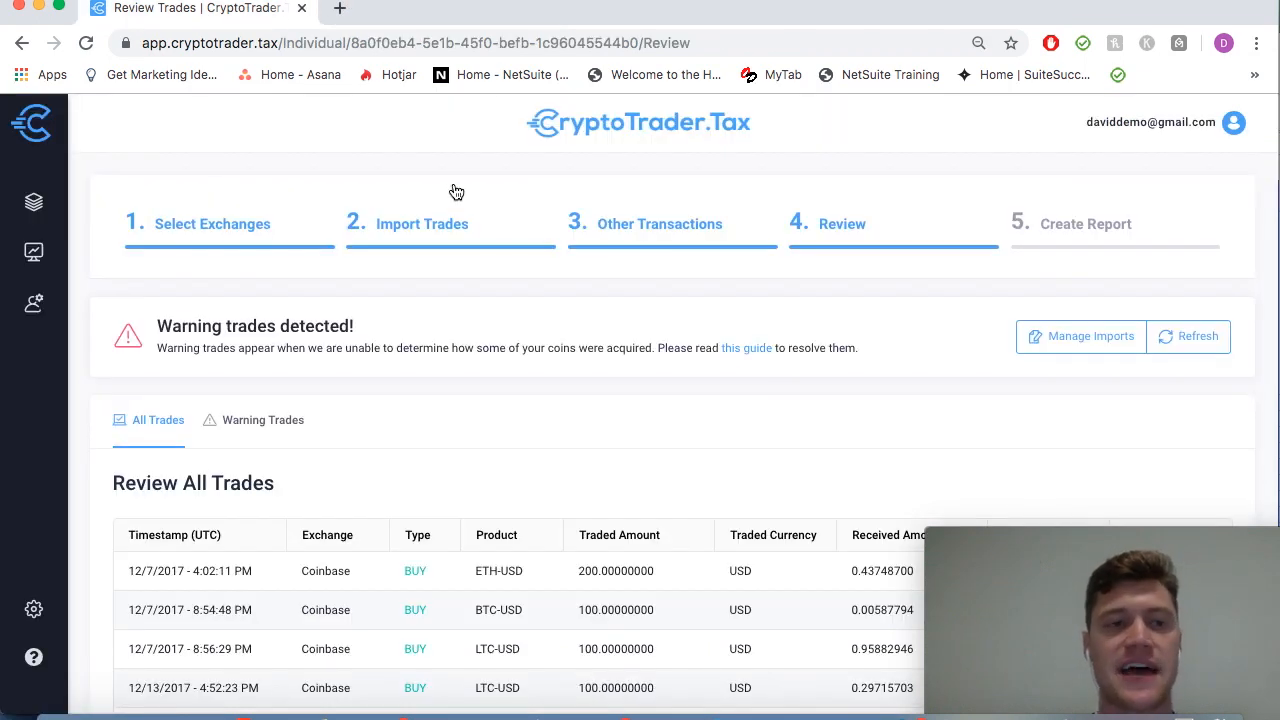
Step: Go to step 5 Create Report and start generating the 2019 tax report
click(1075, 237)
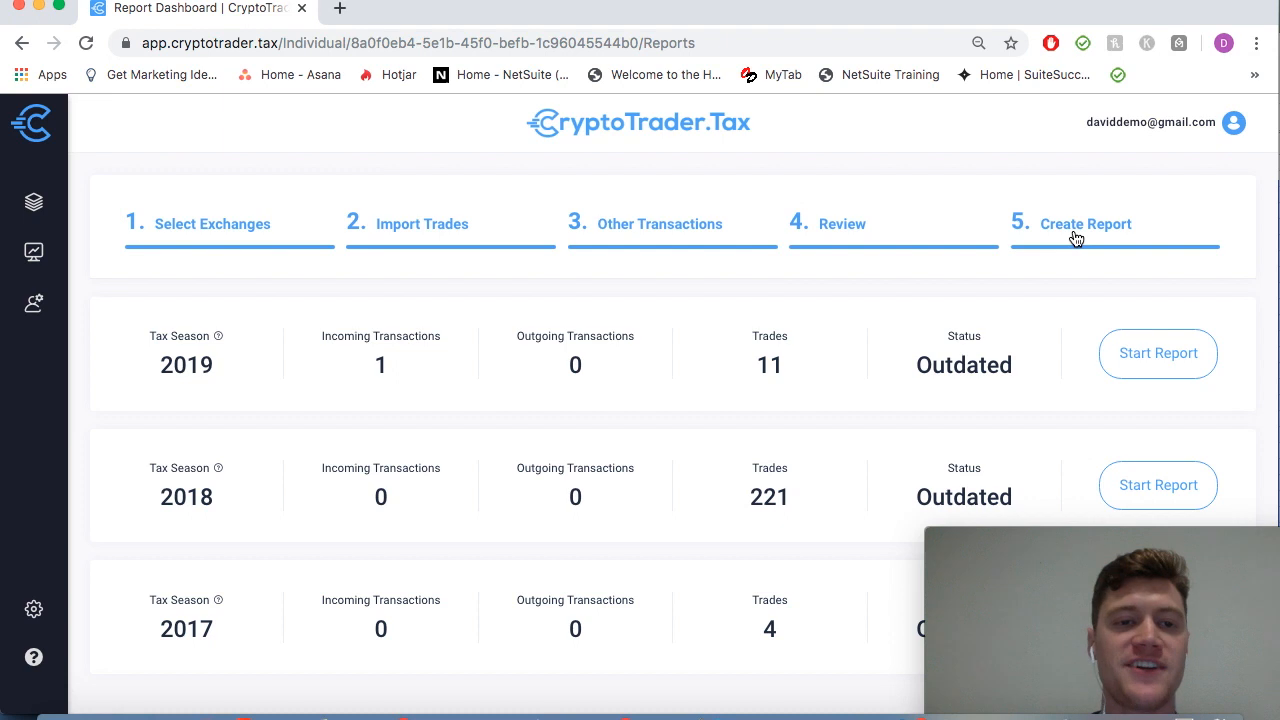
scroll(723, 404, down, 1)
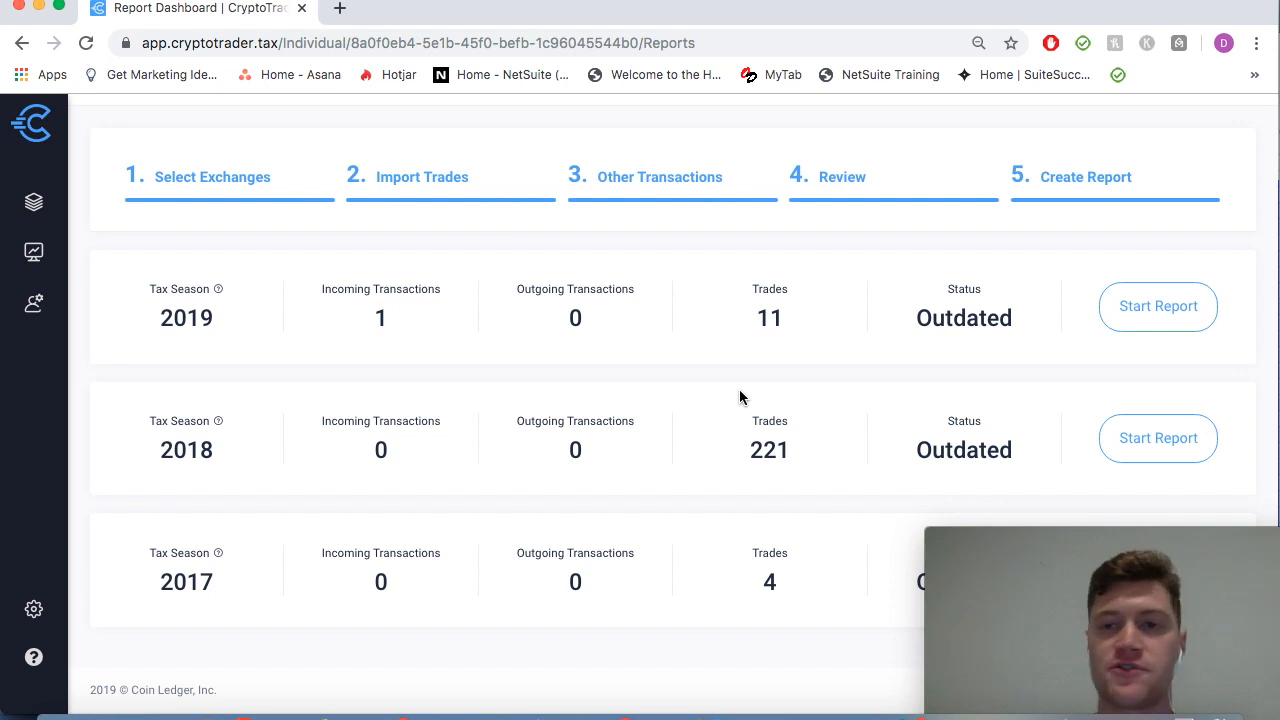
click(1140, 309)
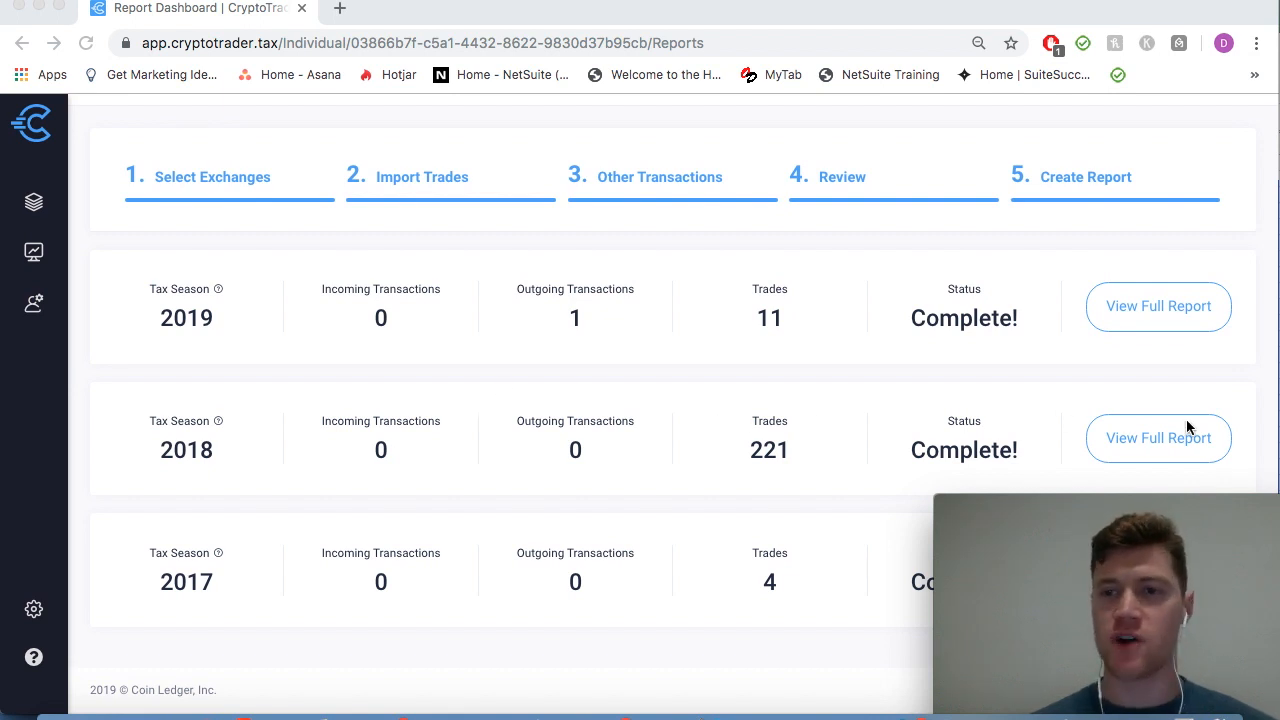
Step: Open the full 2018 tax report and scroll through its Short Term Gains table
click(1140, 445)
click(1141, 446)
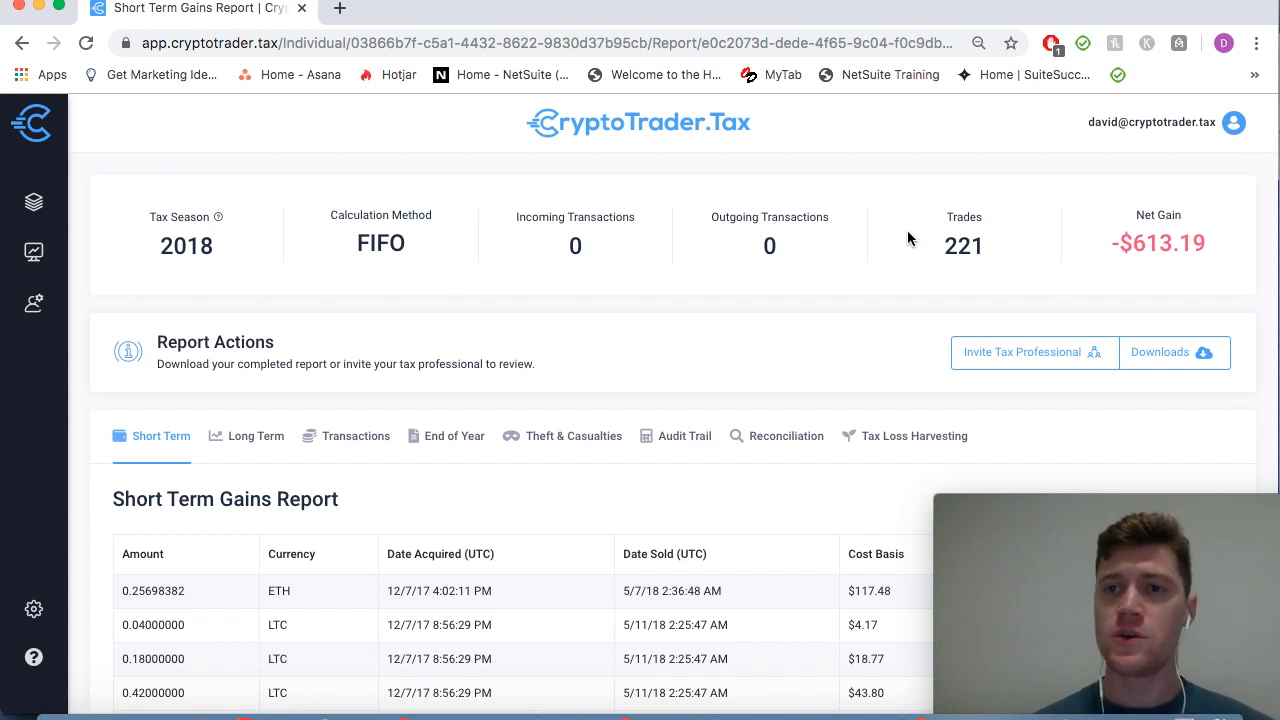
scroll(906, 245, down, 1)
scroll(905, 242, up, 1)
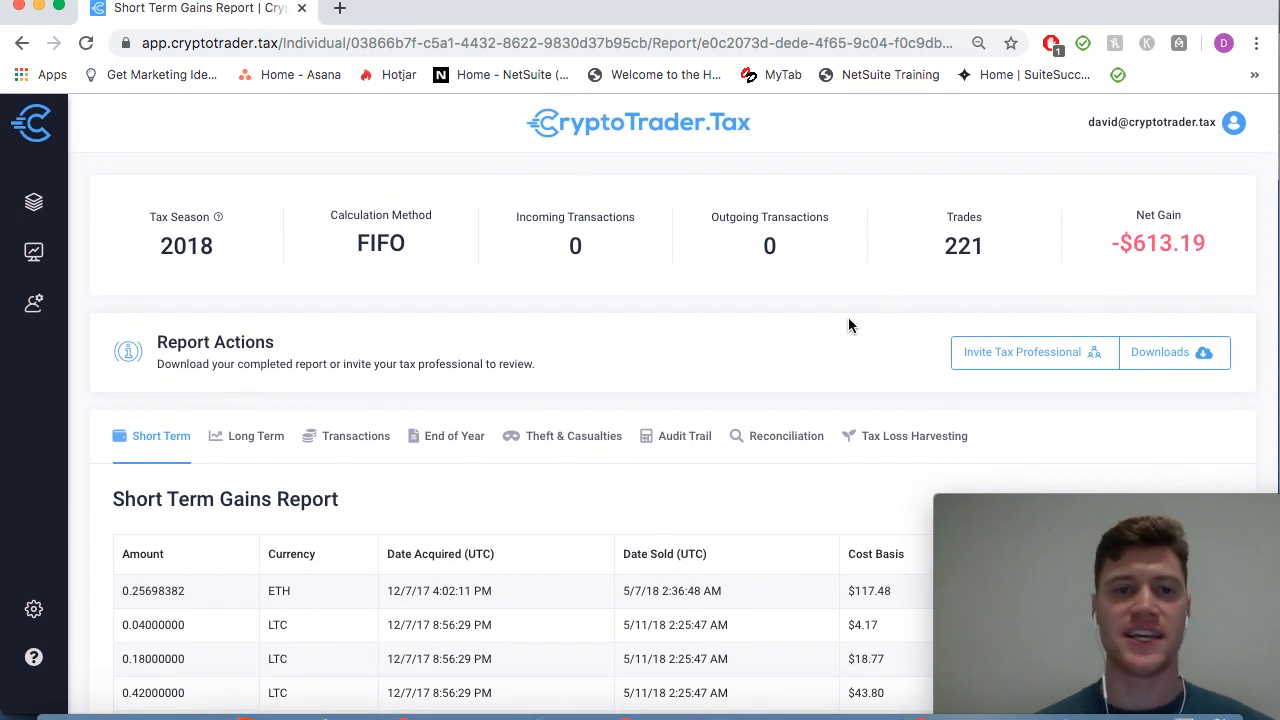
scroll(750, 425, down, 1)
scroll(824, 335, down, 3)
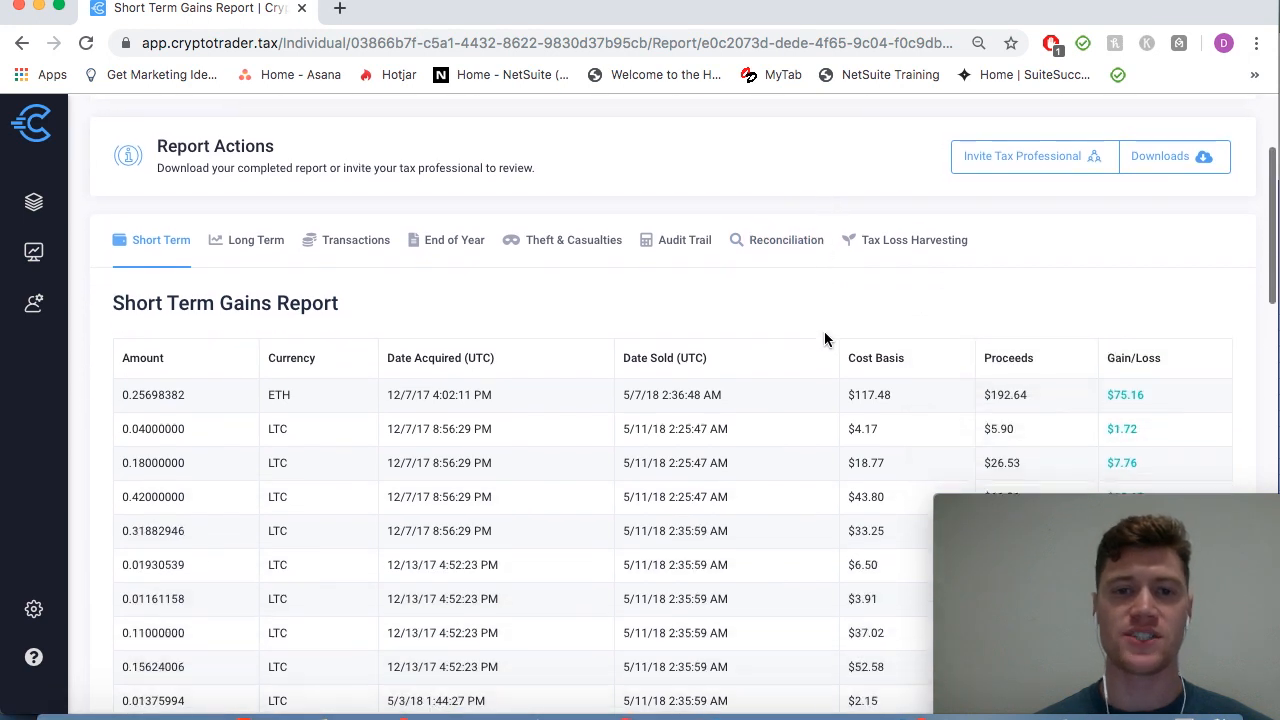
scroll(203, 342, down, 1)
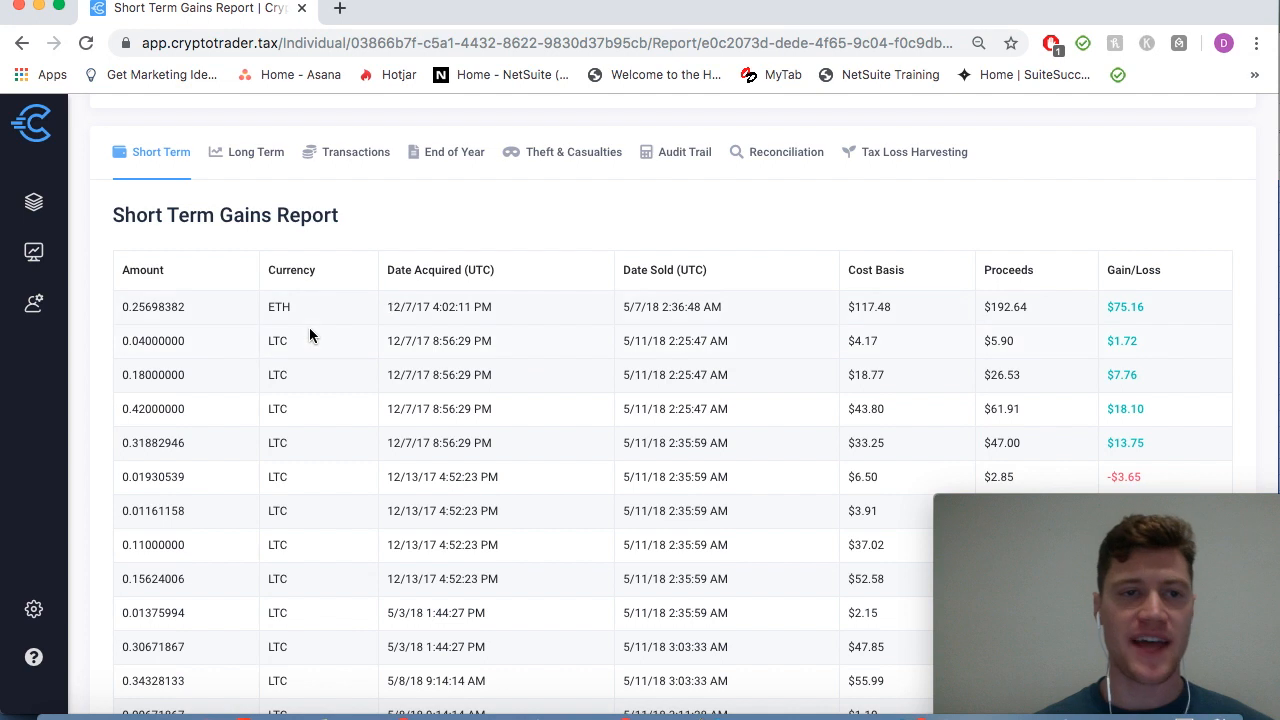
scroll(309, 334, down, 5)
scroll(309, 334, up, 3)
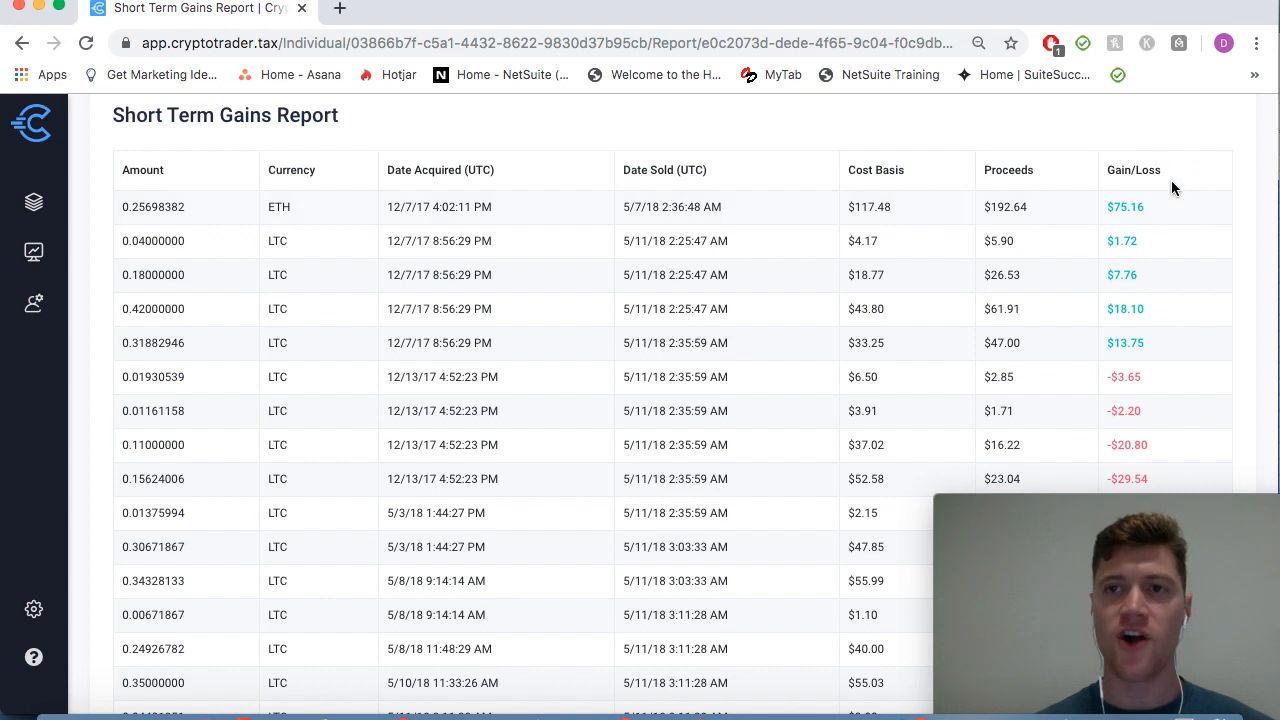
scroll(1106, 263, down, 1)
scroll(1108, 268, up, 2)
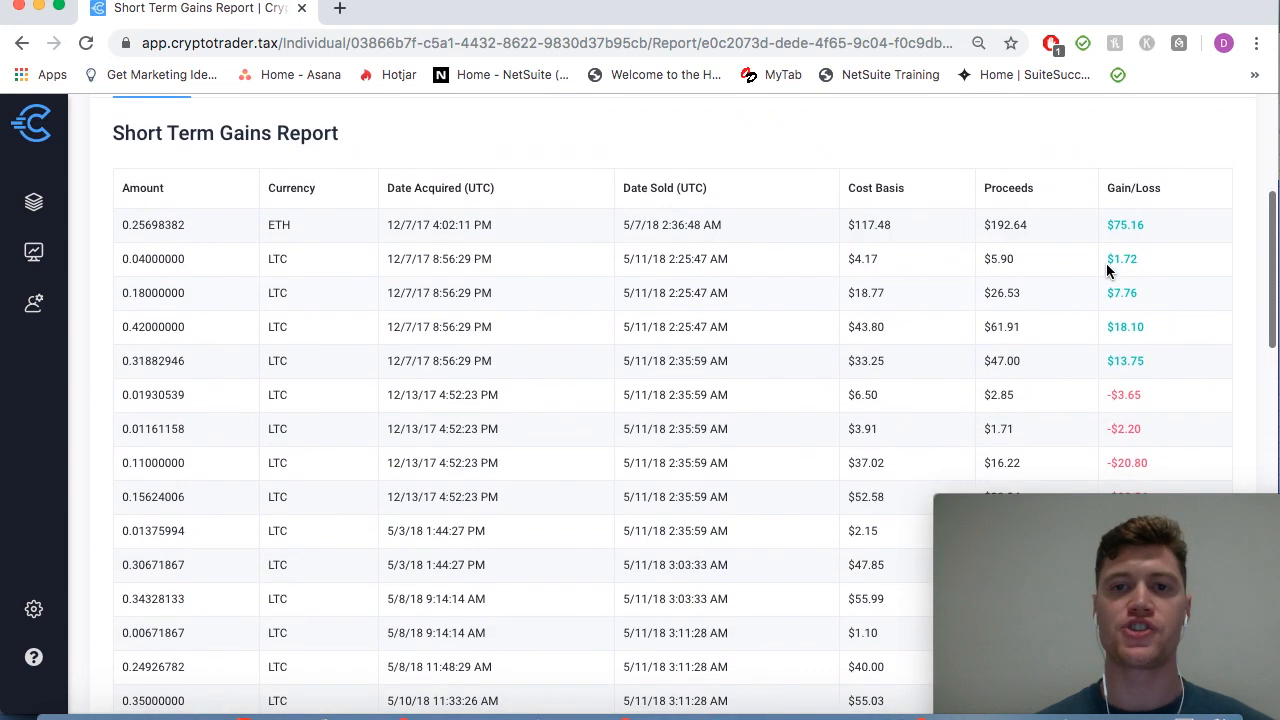
scroll(994, 211, down, 1)
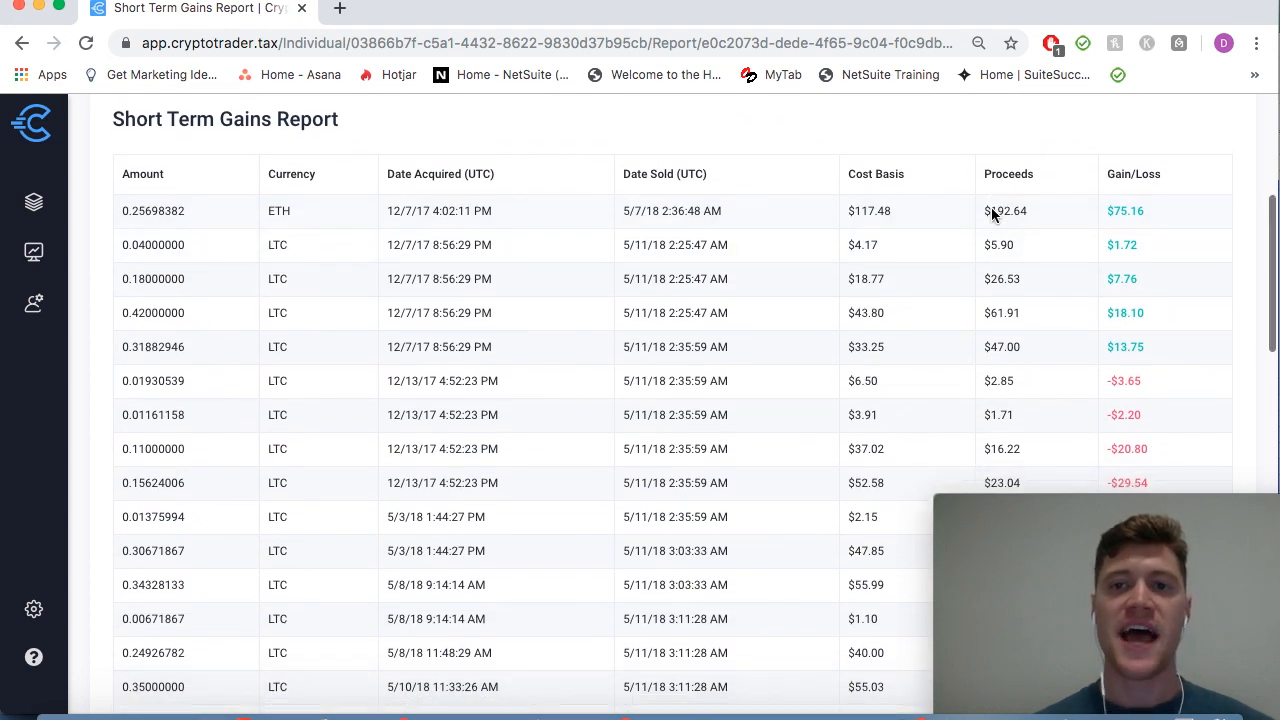
scroll(691, 371, down, 5)
scroll(688, 378, down, 10)
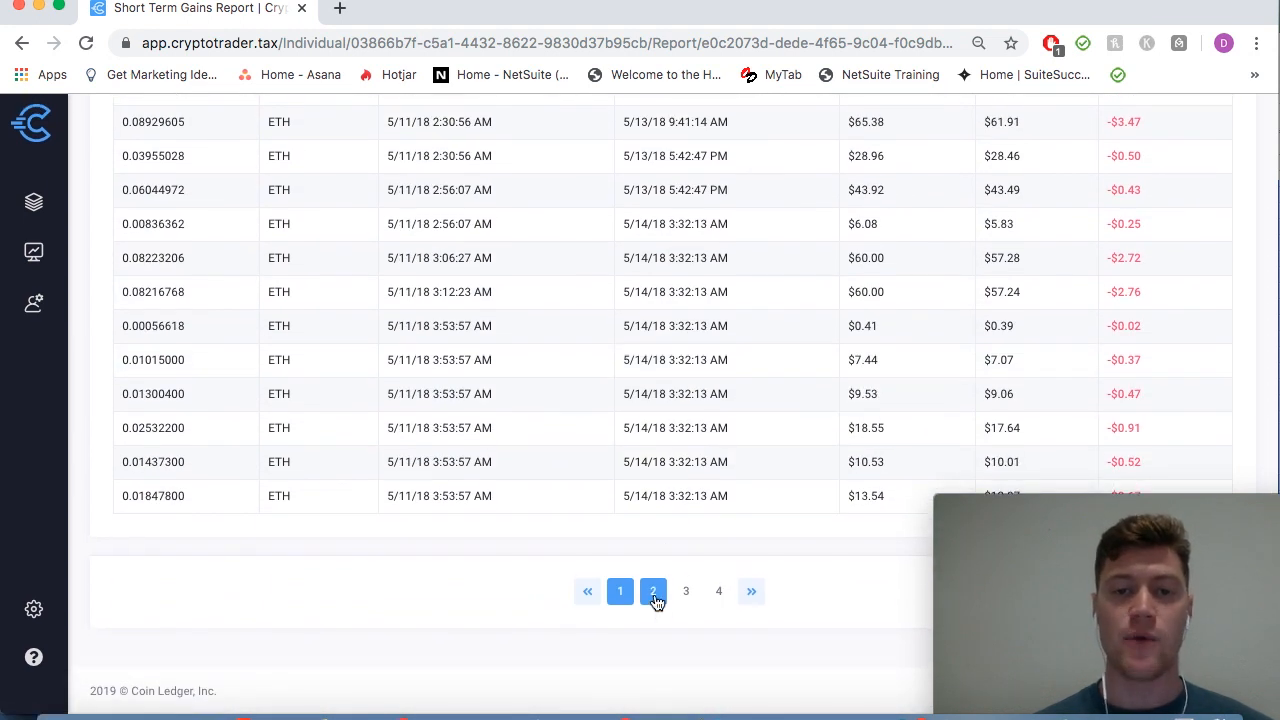
Step: View page 2 of the 2018 Short Term Gains table
click(653, 586)
scroll(482, 428, down, 5)
scroll(482, 424, up, 2)
scroll(482, 424, up, 5)
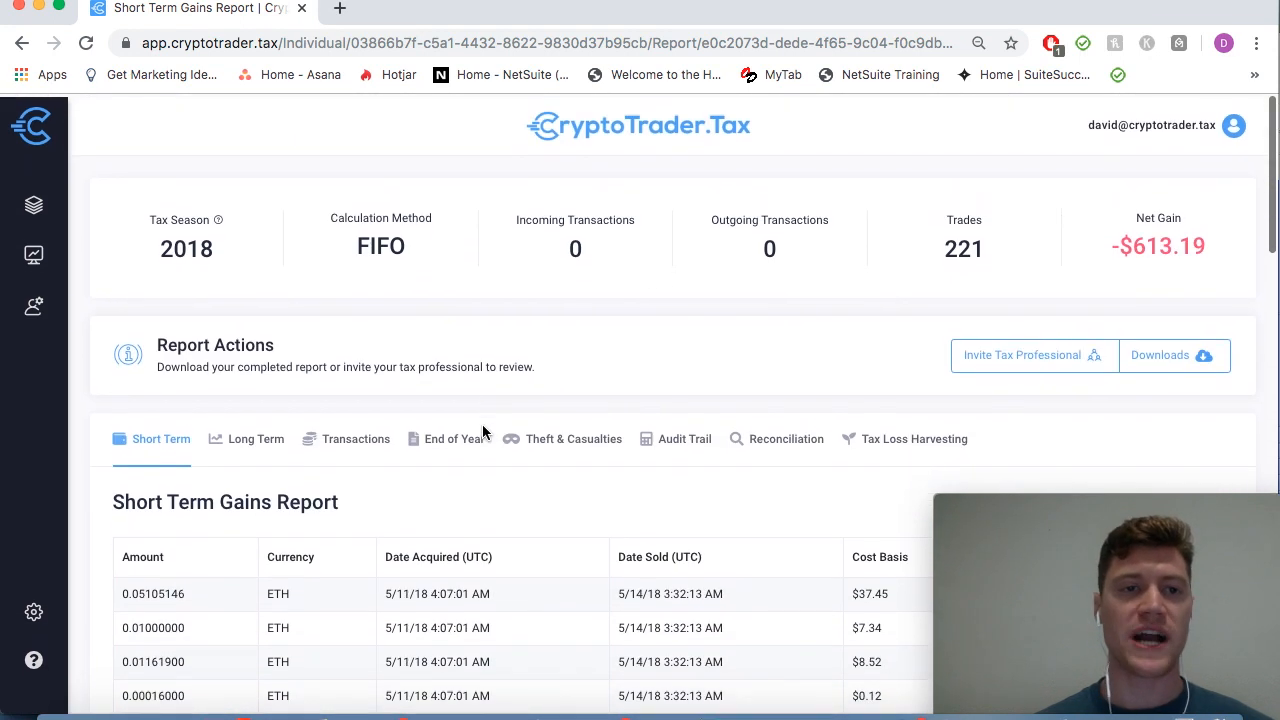
scroll(470, 548, down, 1)
scroll(470, 548, down, 1)
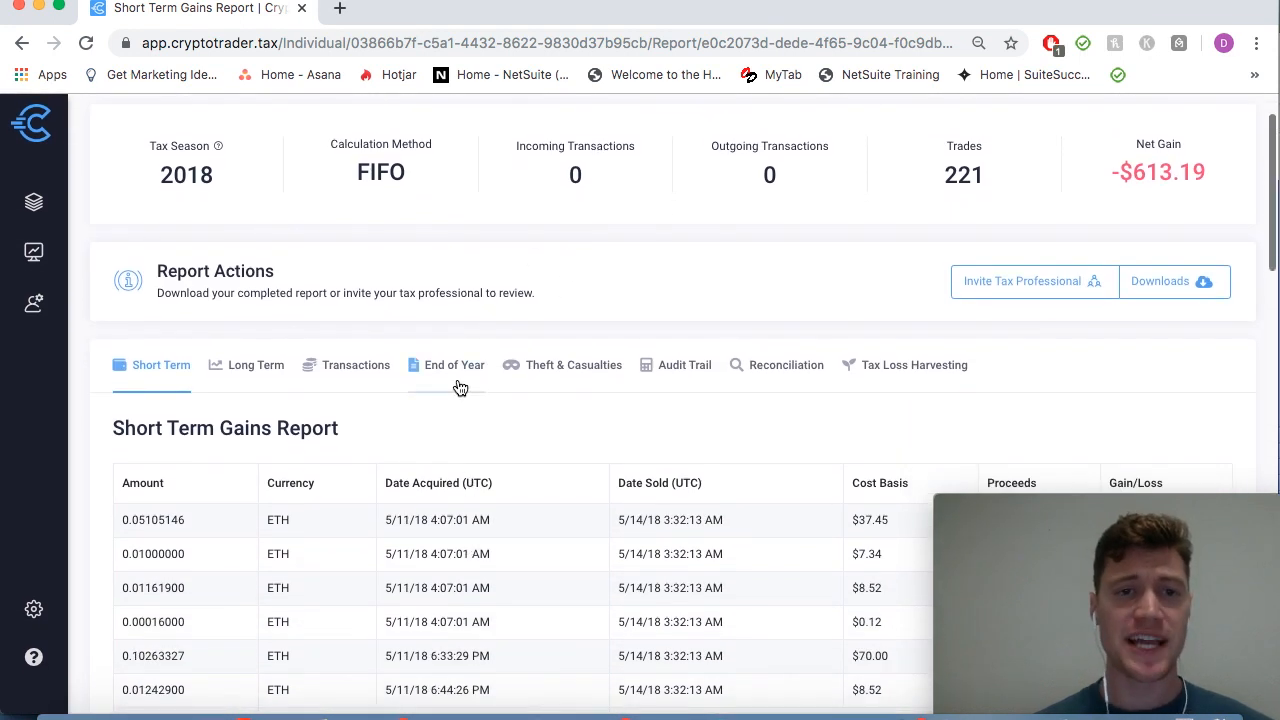
click(455, 367)
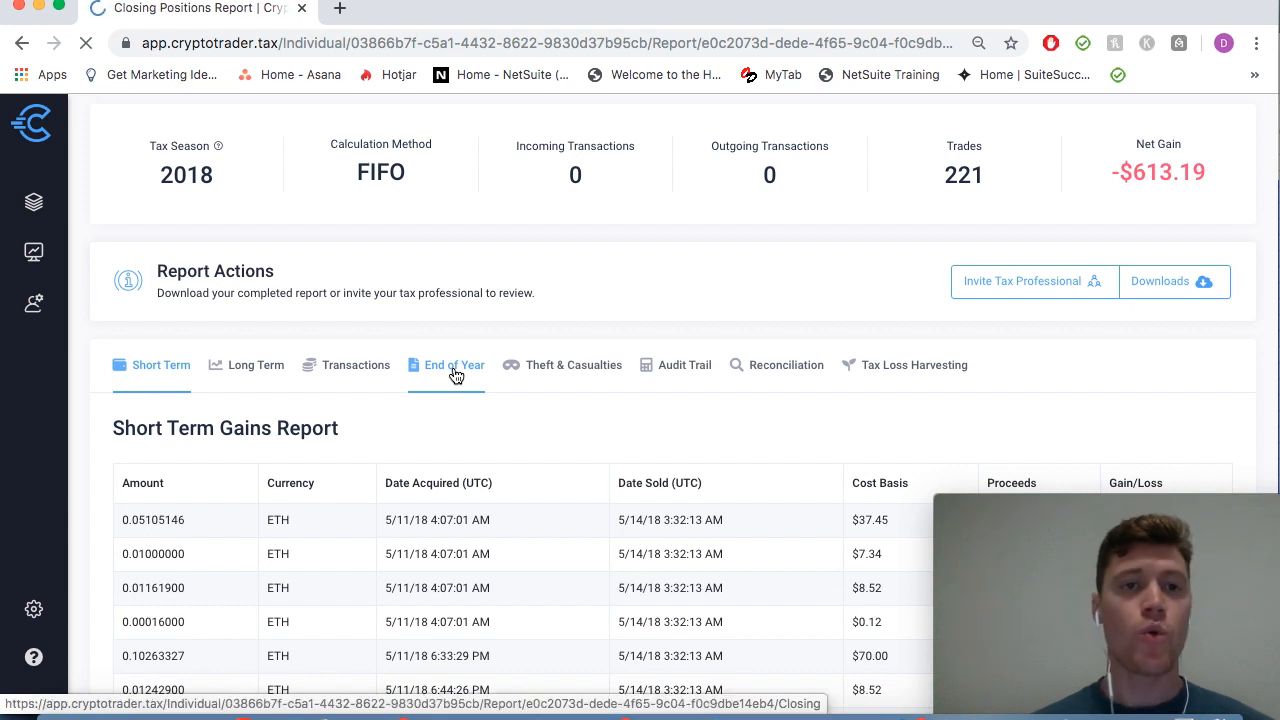
Step: Scroll down the 2018 End of Year Positions table of holdings and market values, then back to the top
scroll(455, 375, down, 5)
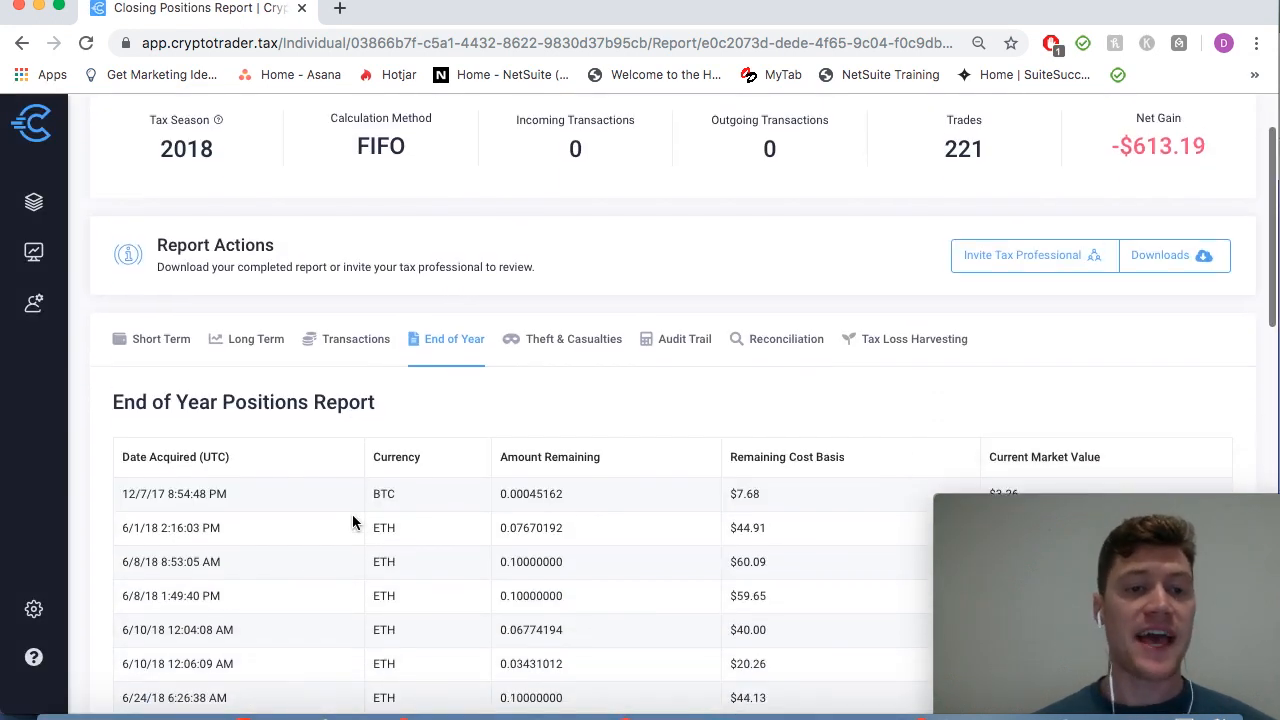
scroll(557, 516, down, 3)
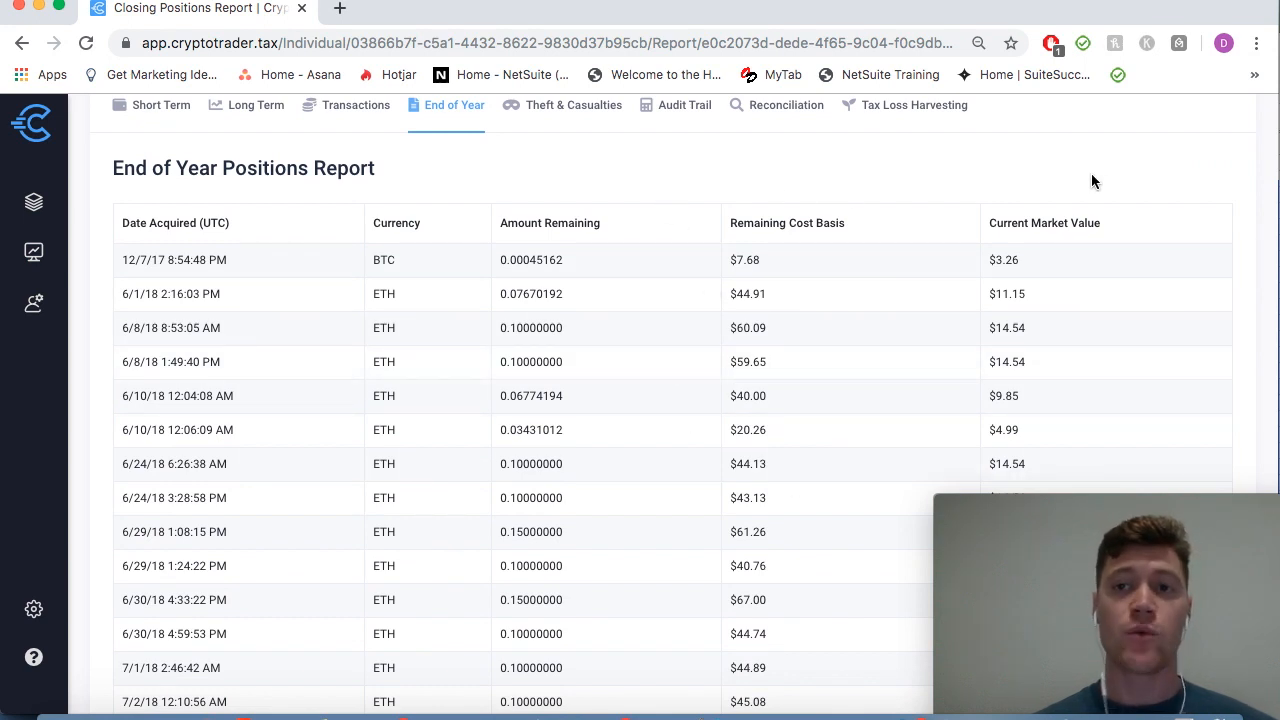
scroll(935, 330, down, 3)
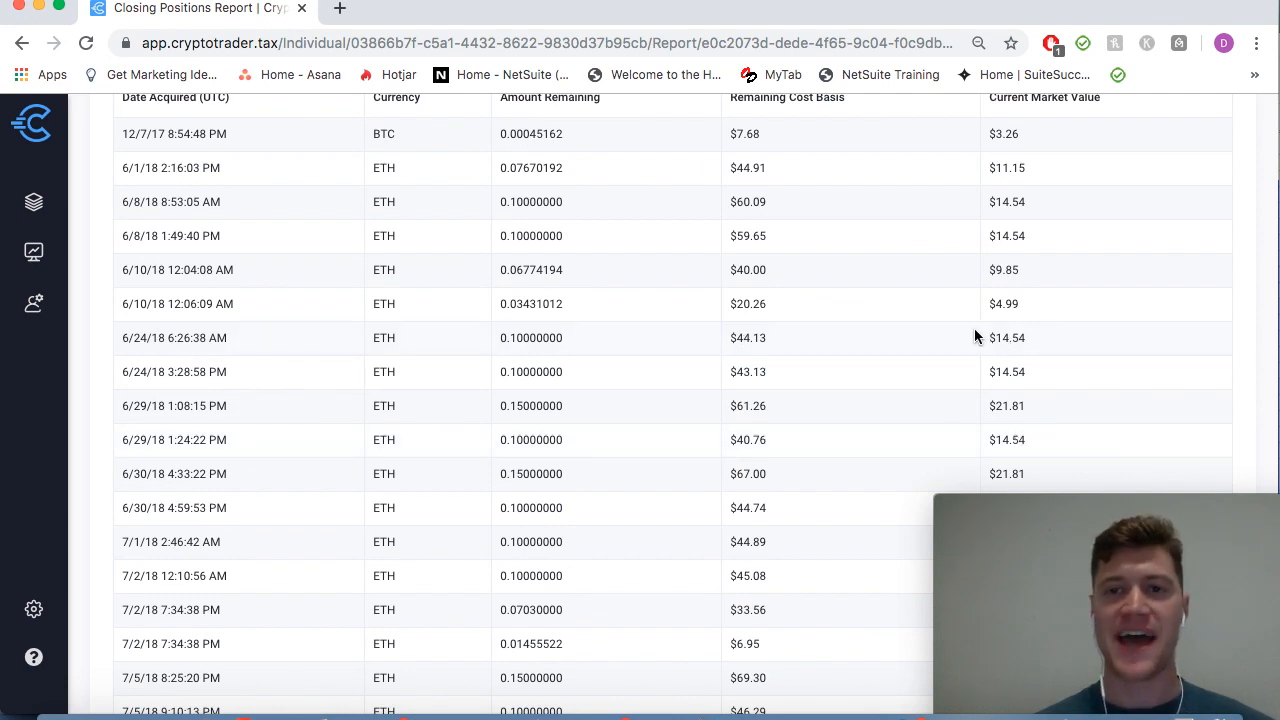
scroll(848, 338, up, 5)
scroll(848, 338, up, 3)
Step: Switch to the Tax Loss Harvesting report and scroll to the ETH row showing a -$1,120.76 unrealized loss
click(875, 406)
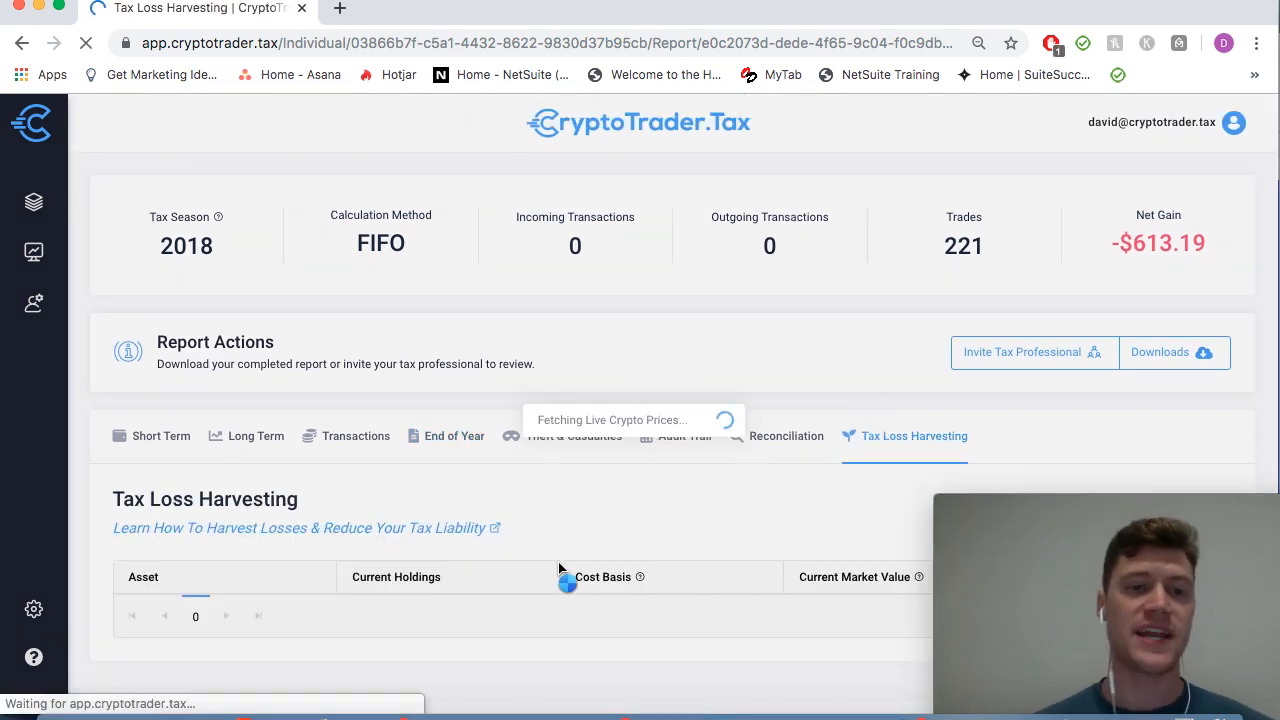
scroll(558, 568, down, 2)
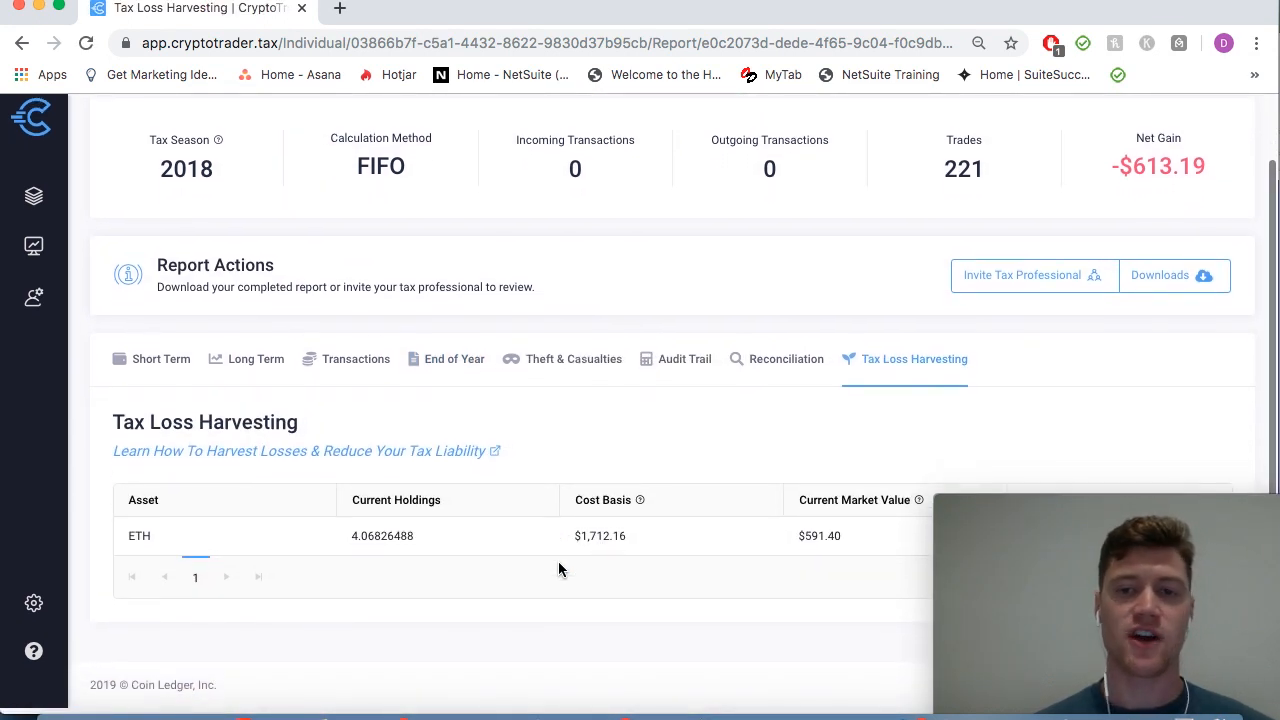
mouse_move(984, 532)
drag(984, 532, 988, 654)
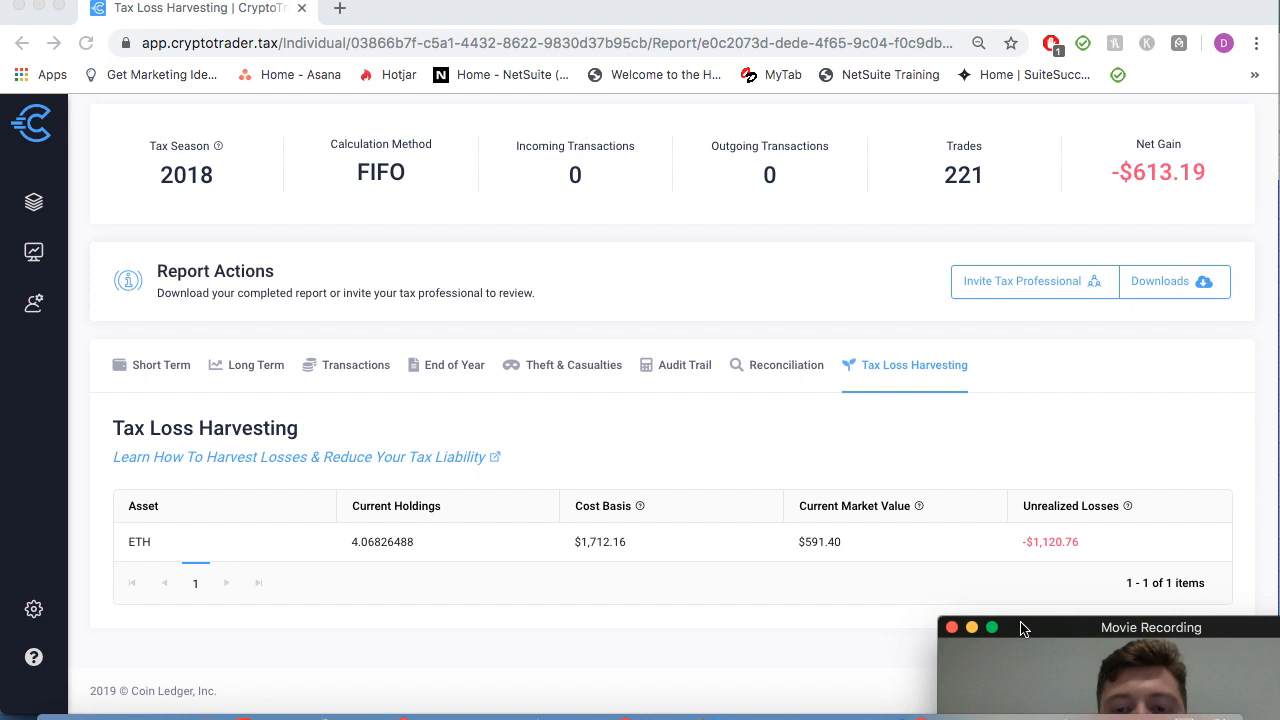
drag(1020, 628, 970, 491)
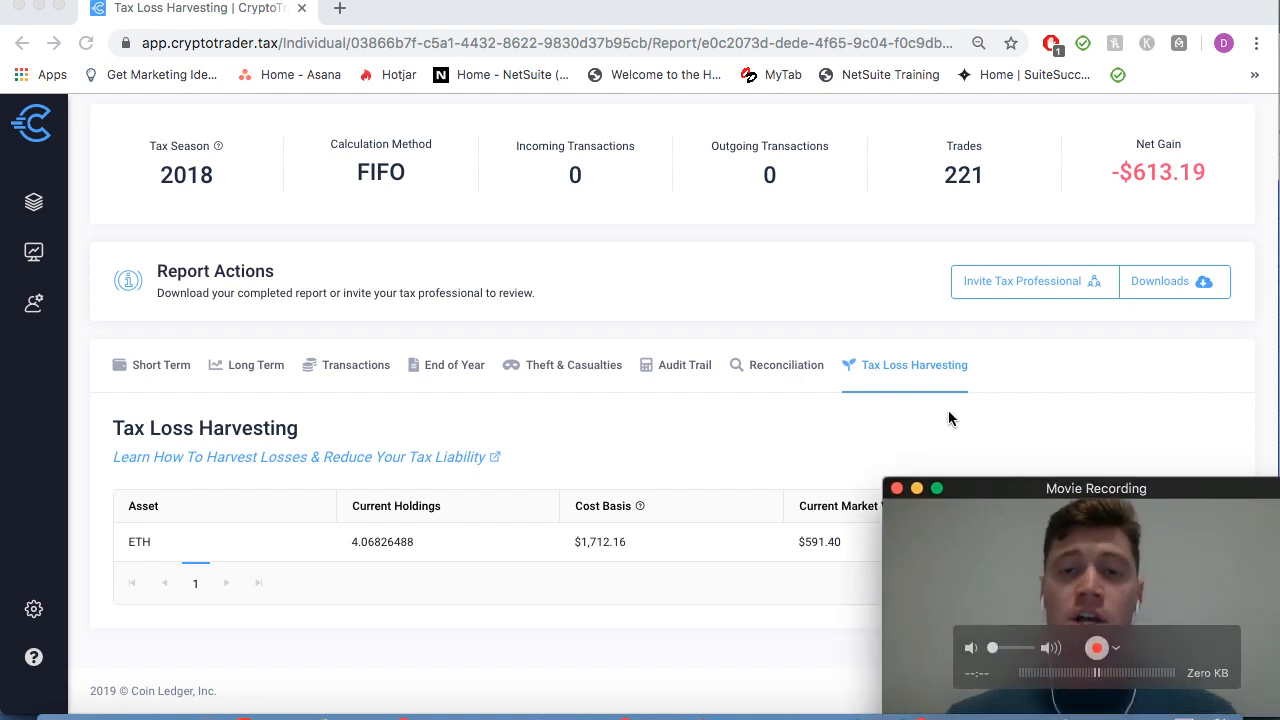
scroll(518, 390, up, 2)
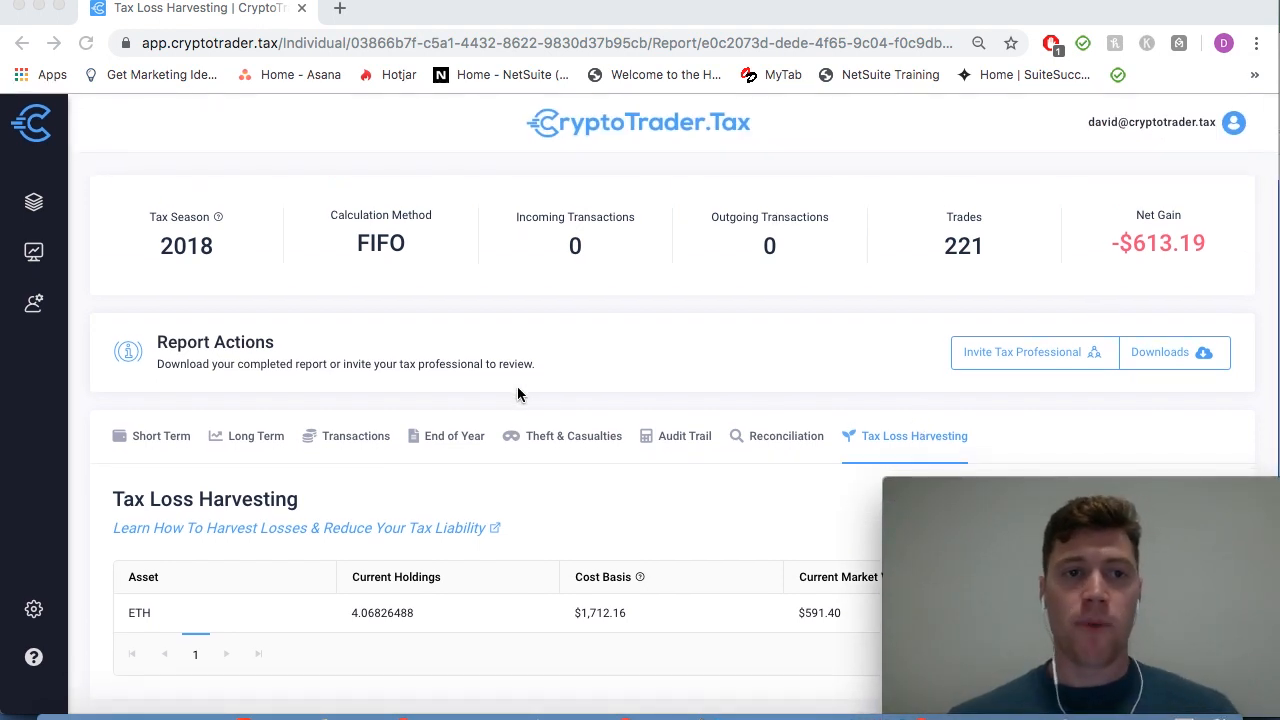
click(1150, 355)
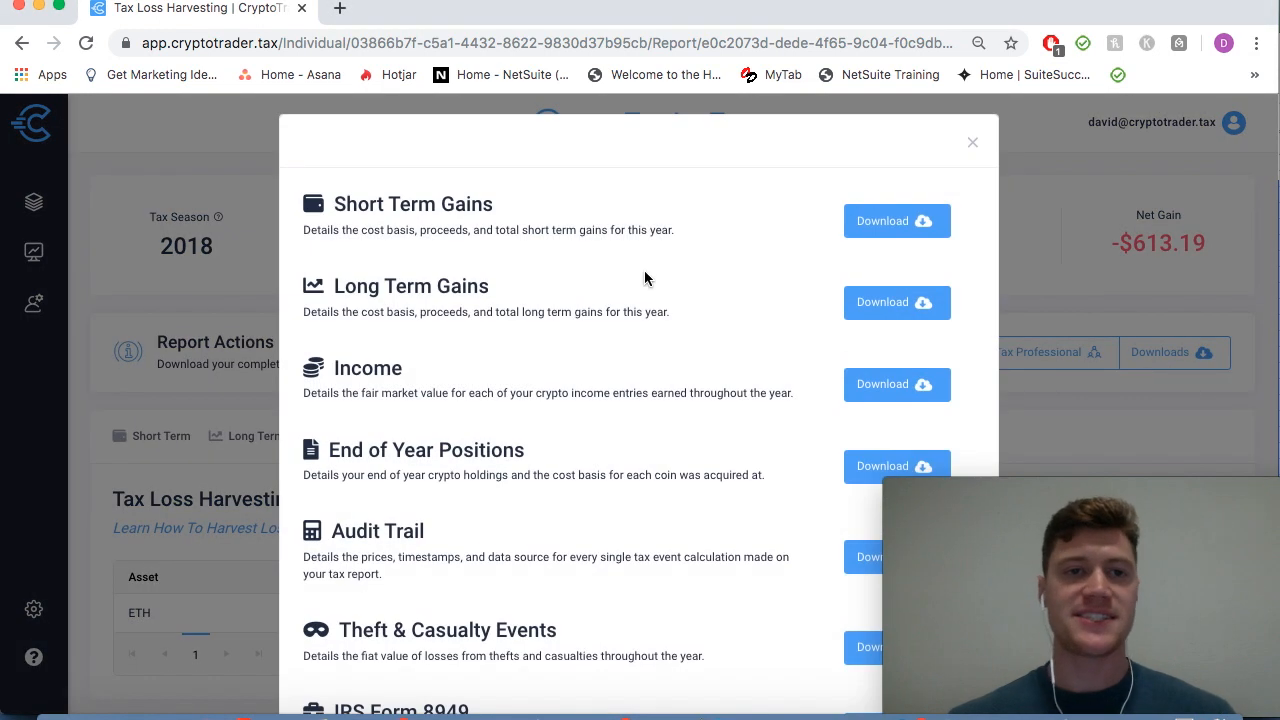
scroll(435, 309, down, 1)
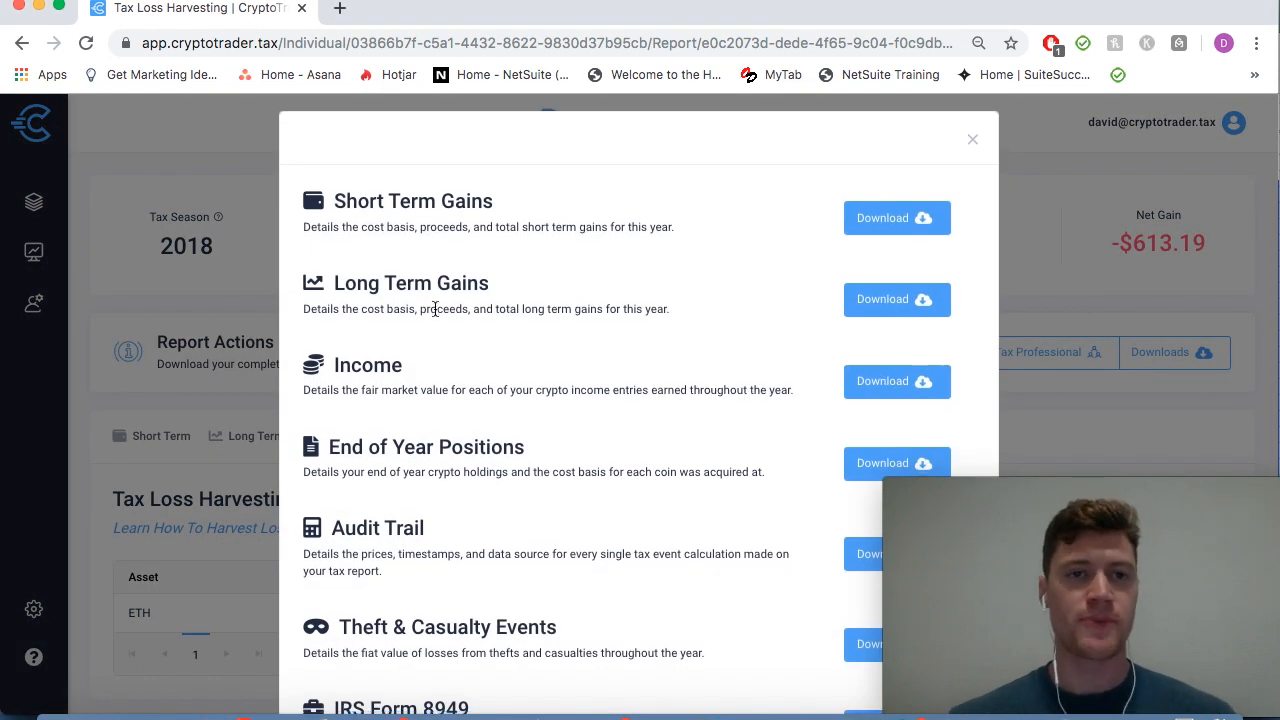
scroll(435, 309, down, 2)
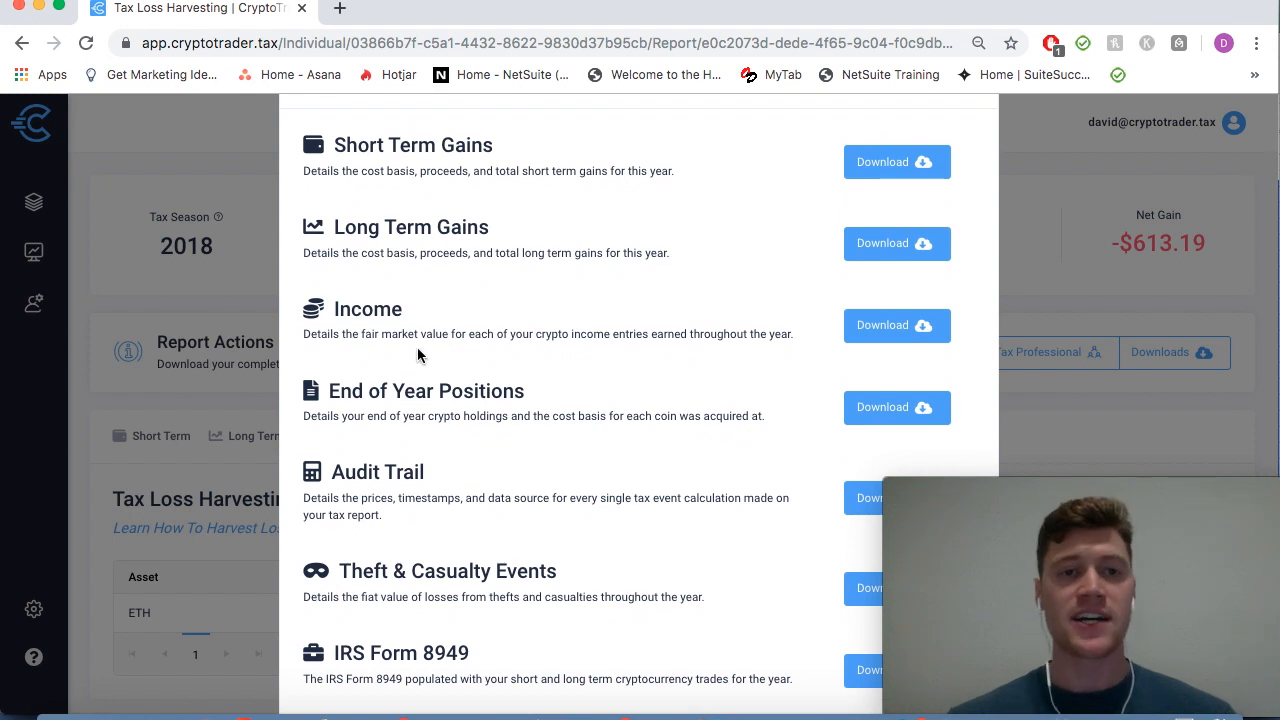
scroll(418, 355, down, 3)
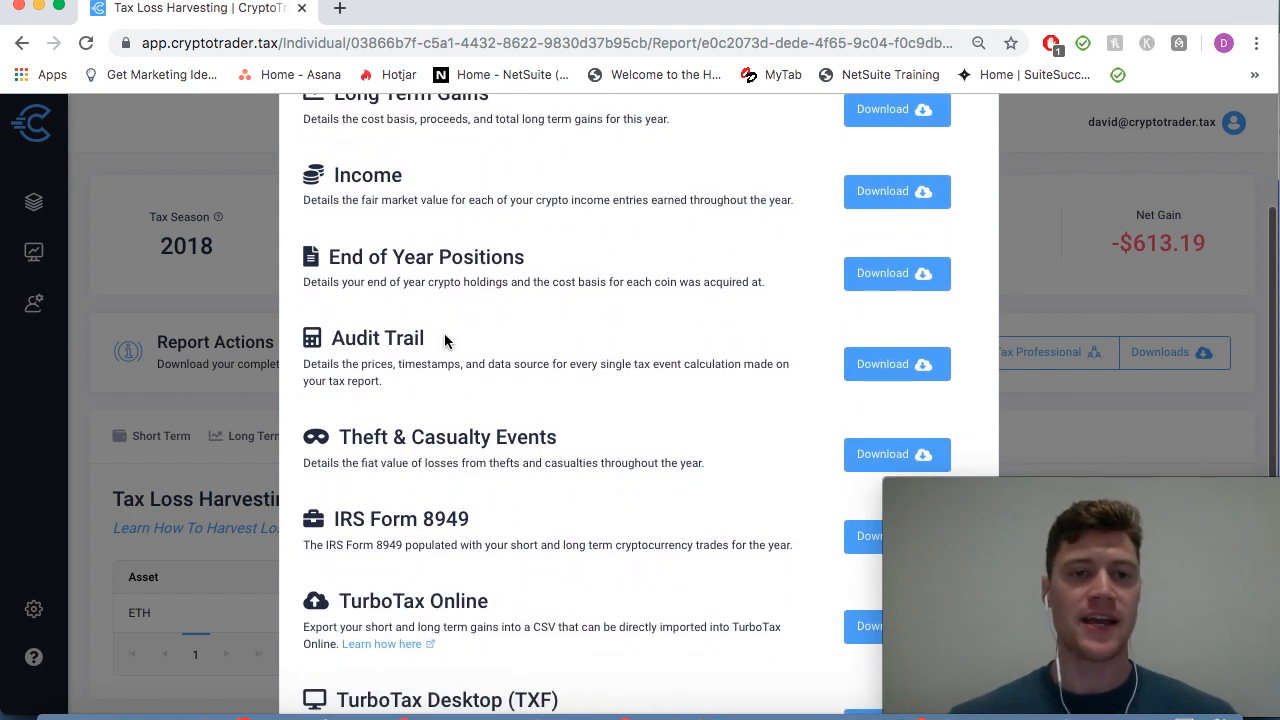
scroll(444, 340, down, 5)
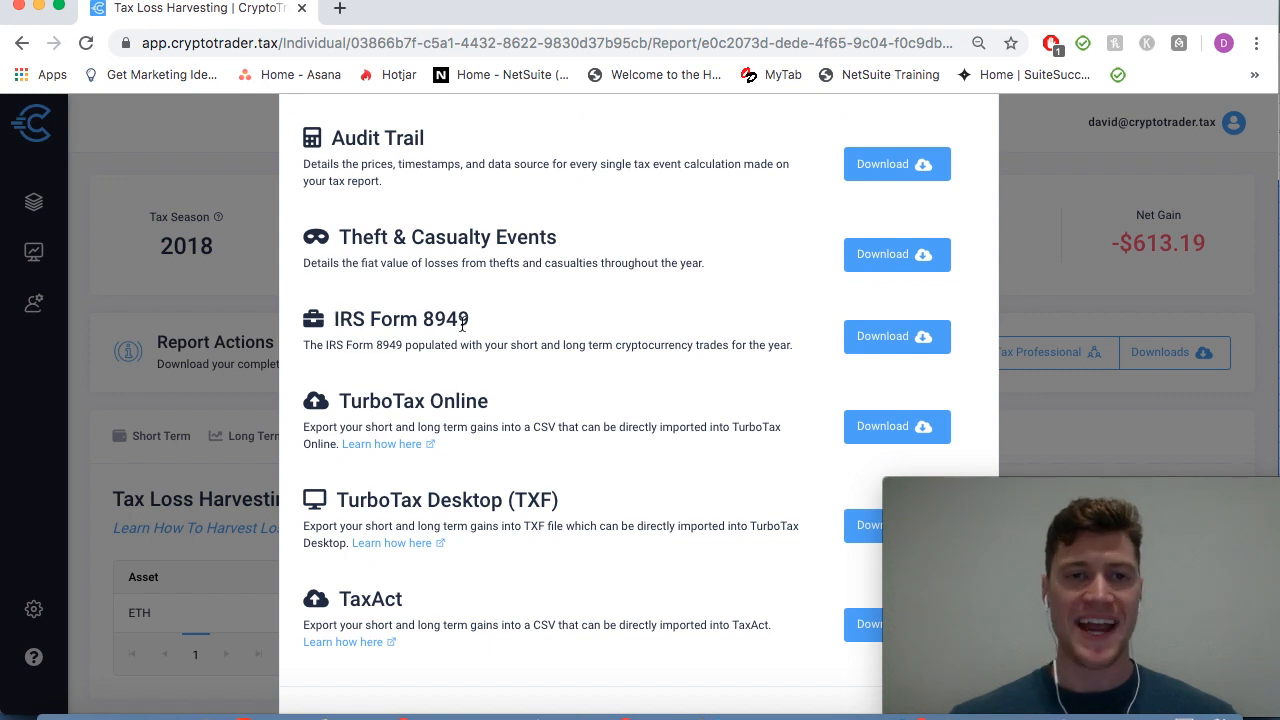
scroll(715, 373, down, 1)
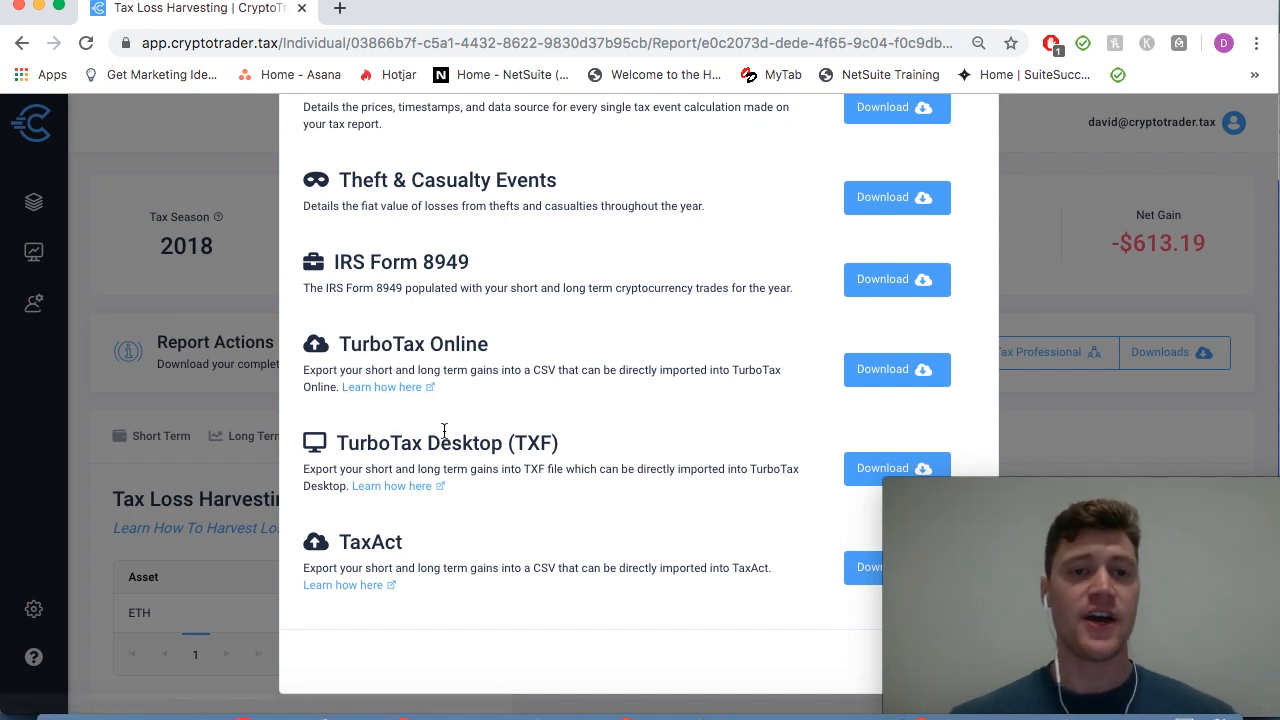
scroll(610, 517, up, 5)
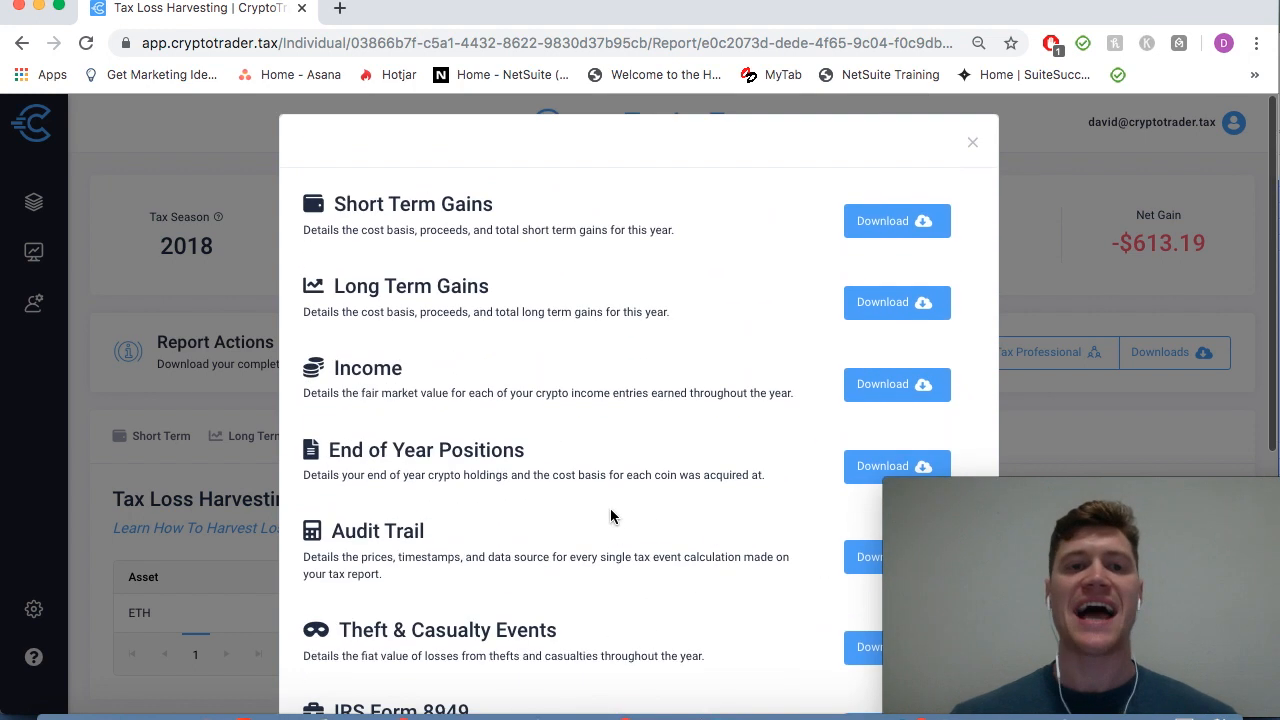
click(973, 144)
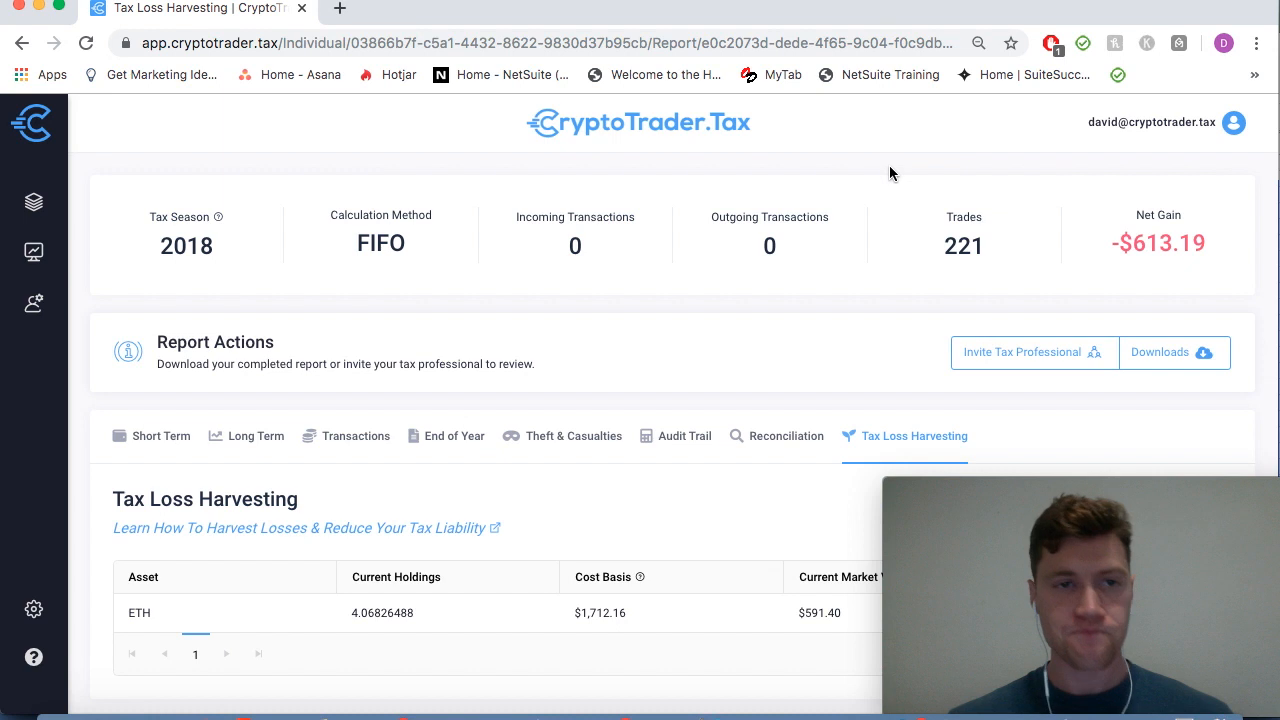
scroll(679, 471, down, 2)
scroll(679, 474, up, 2)
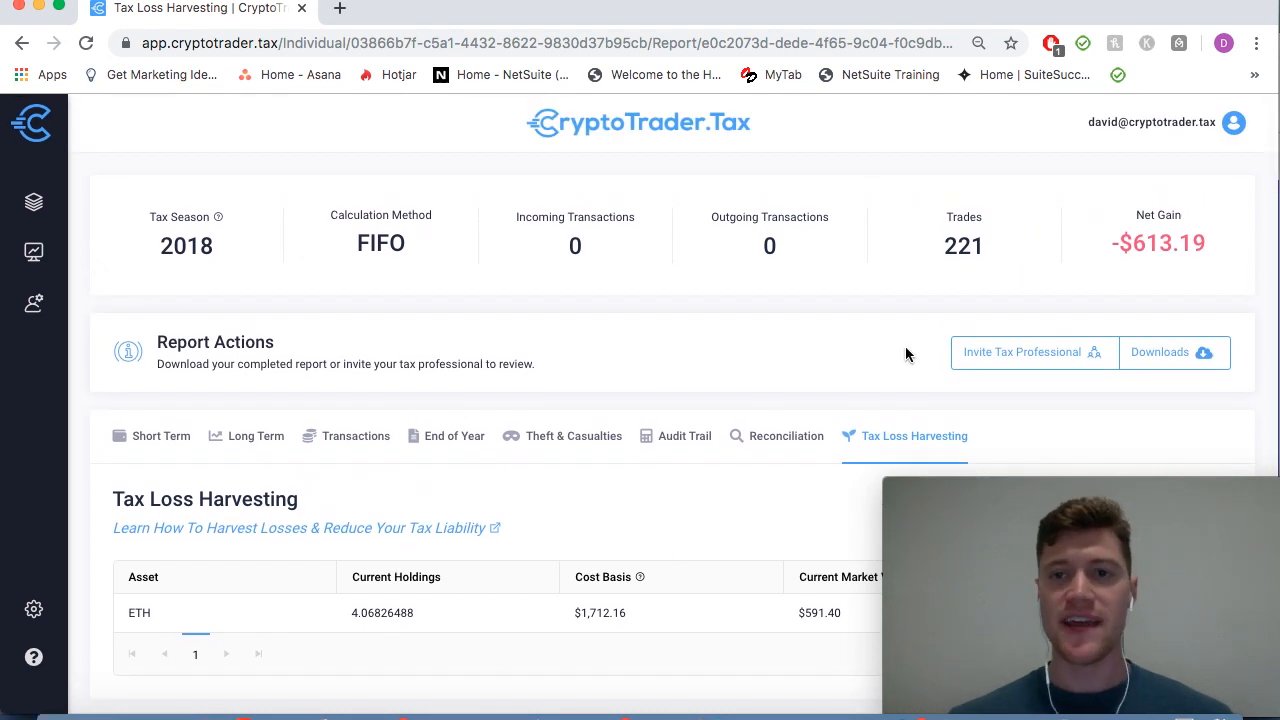
Step: Start a tax-professional invite, cancel it without sending, and go to the Shared Access page
click(1003, 356)
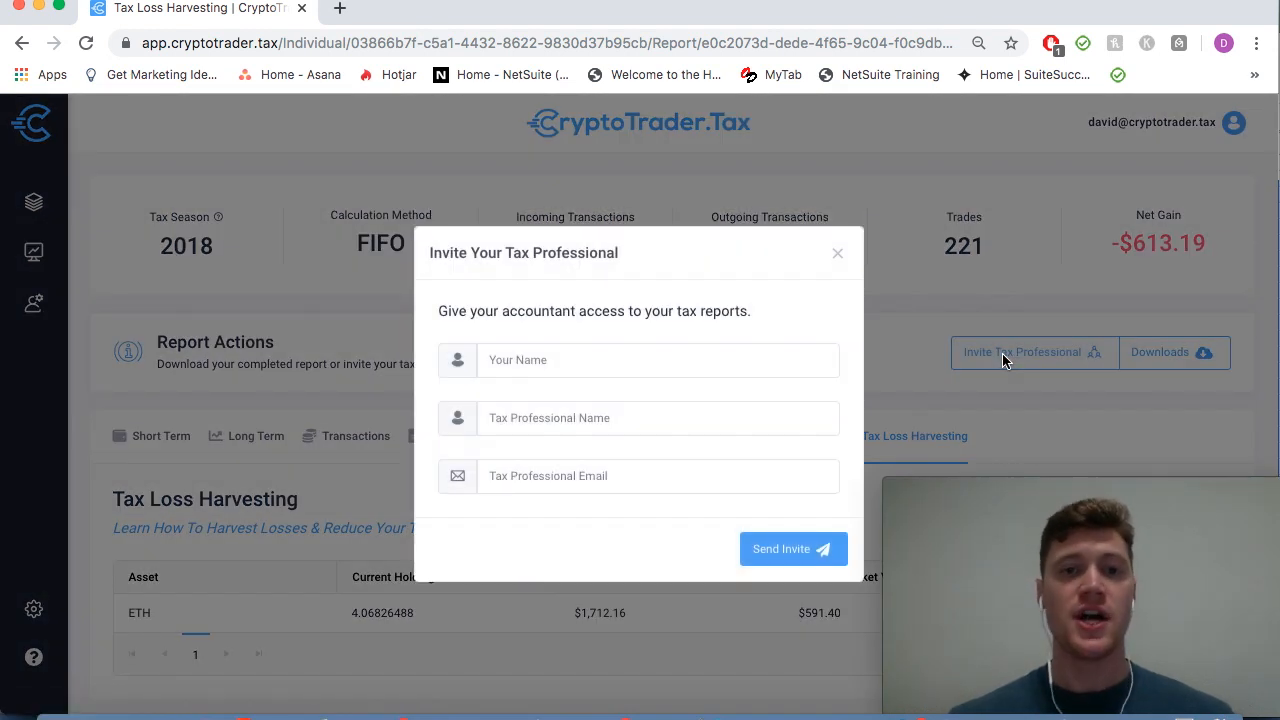
click(837, 254)
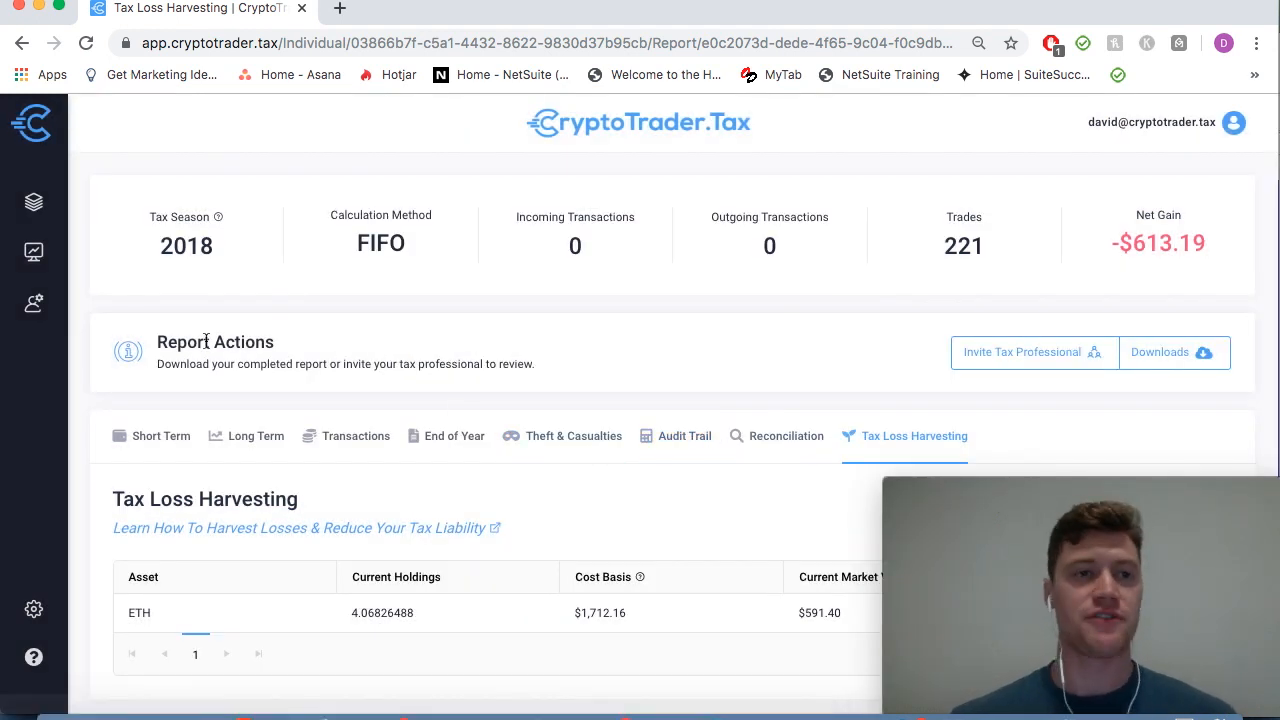
click(36, 316)
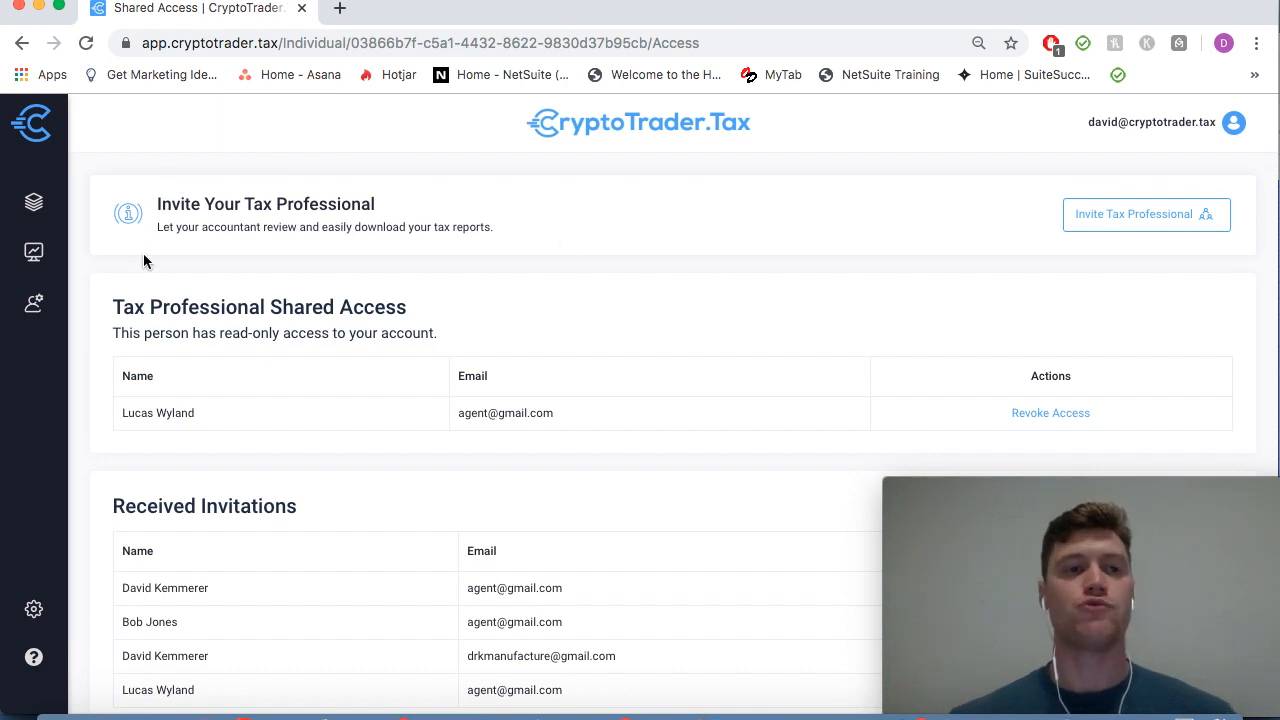
Step: Return to step 1, Select Exchanges, and scroll the list showing Binance, Coinbase and Coinbase Pro chosen
mouse_move(34, 251)
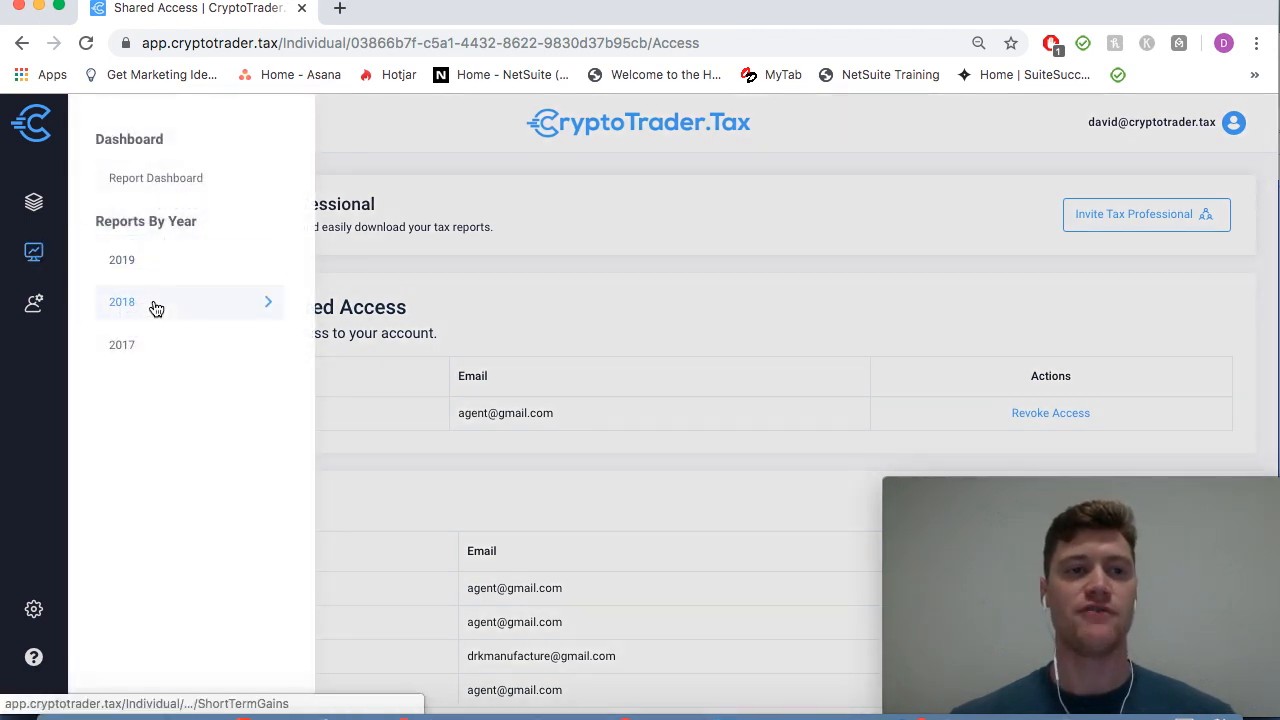
mouse_move(34, 202)
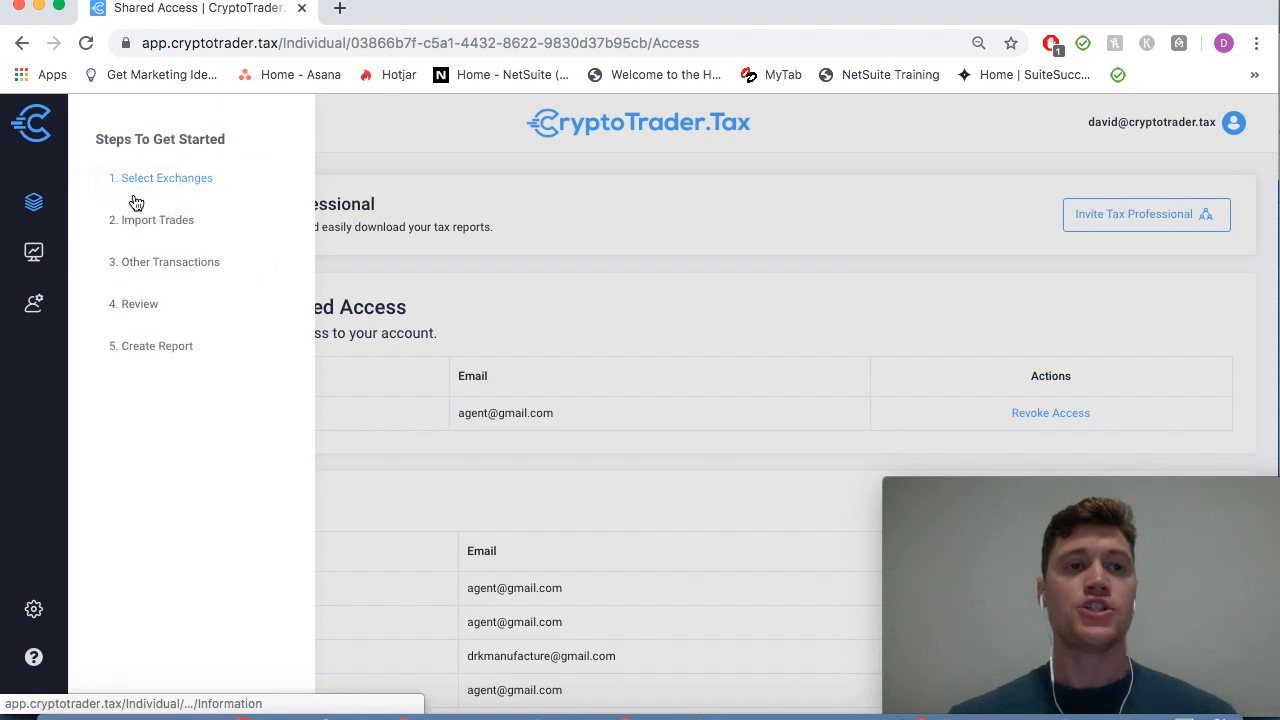
click(157, 190)
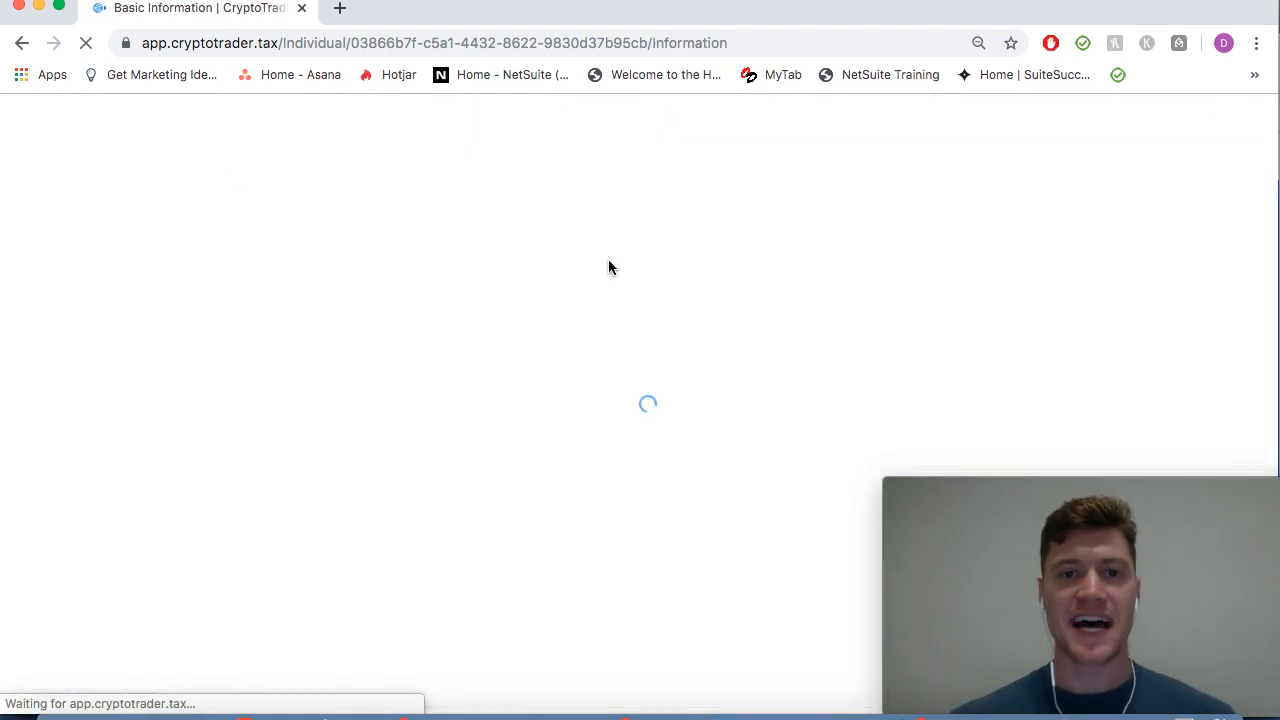
scroll(563, 350, down, 2)
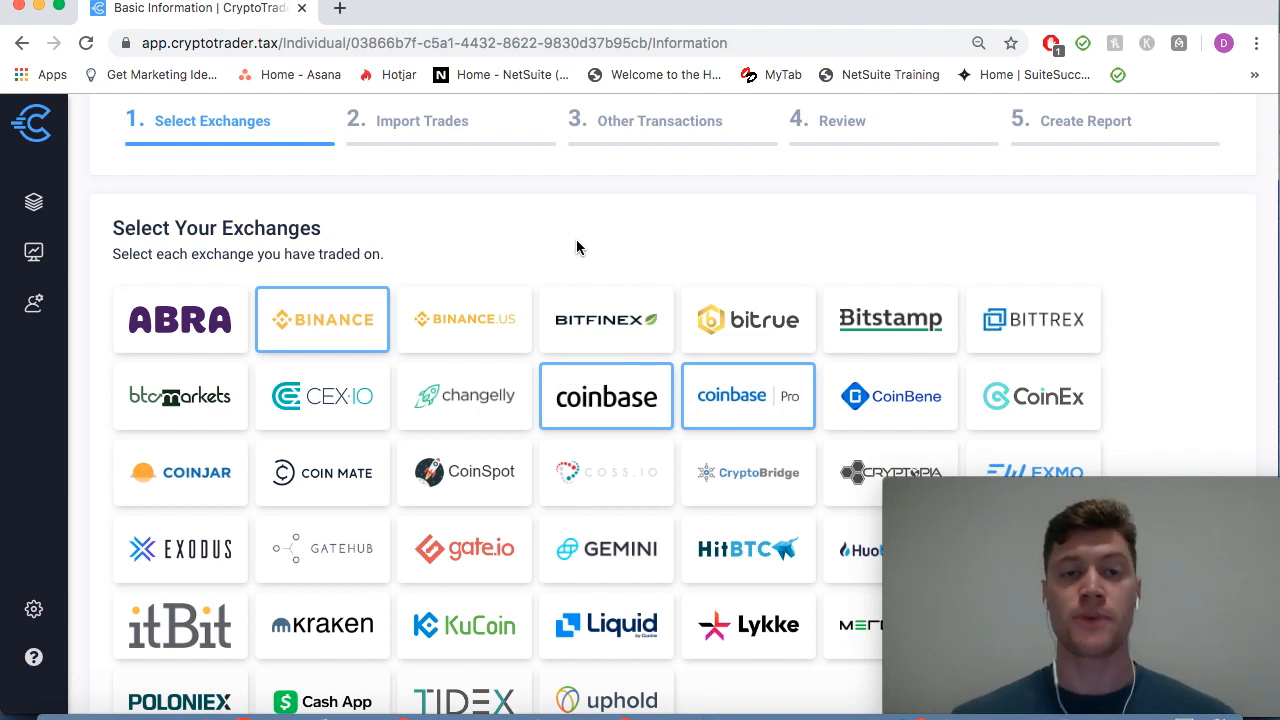
scroll(578, 247, down, 1)
scroll(580, 246, up, 2)
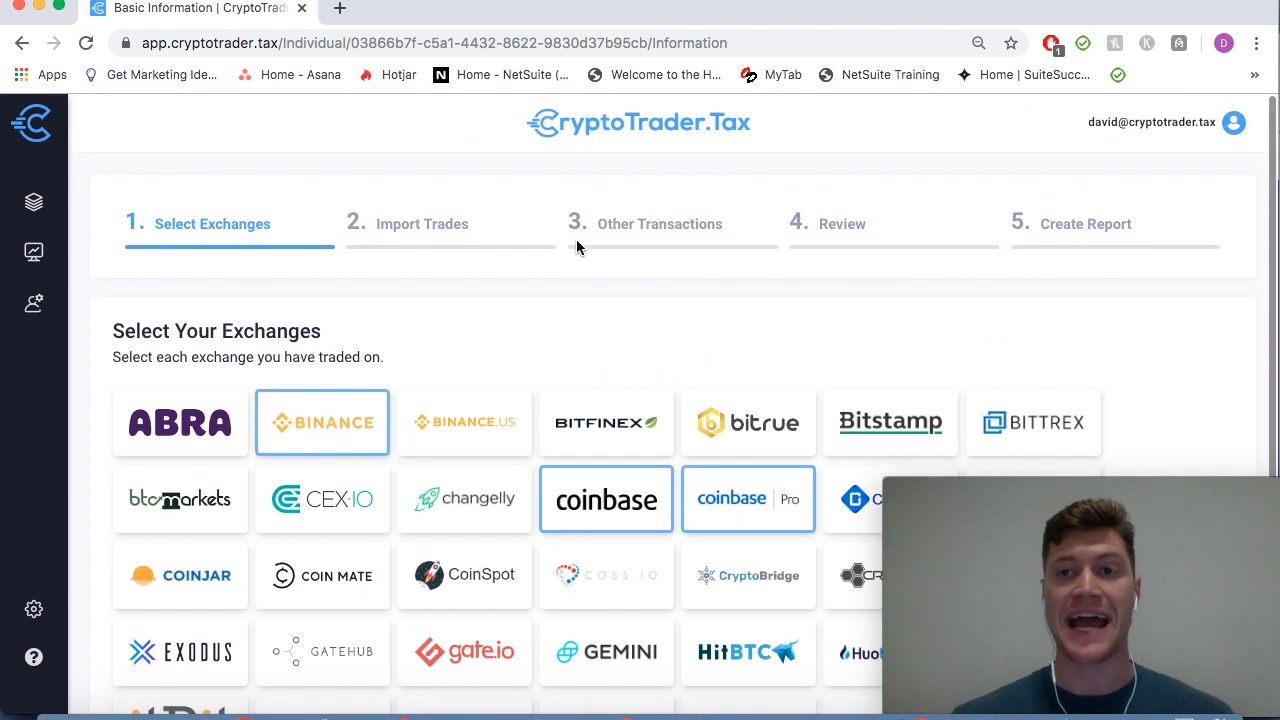